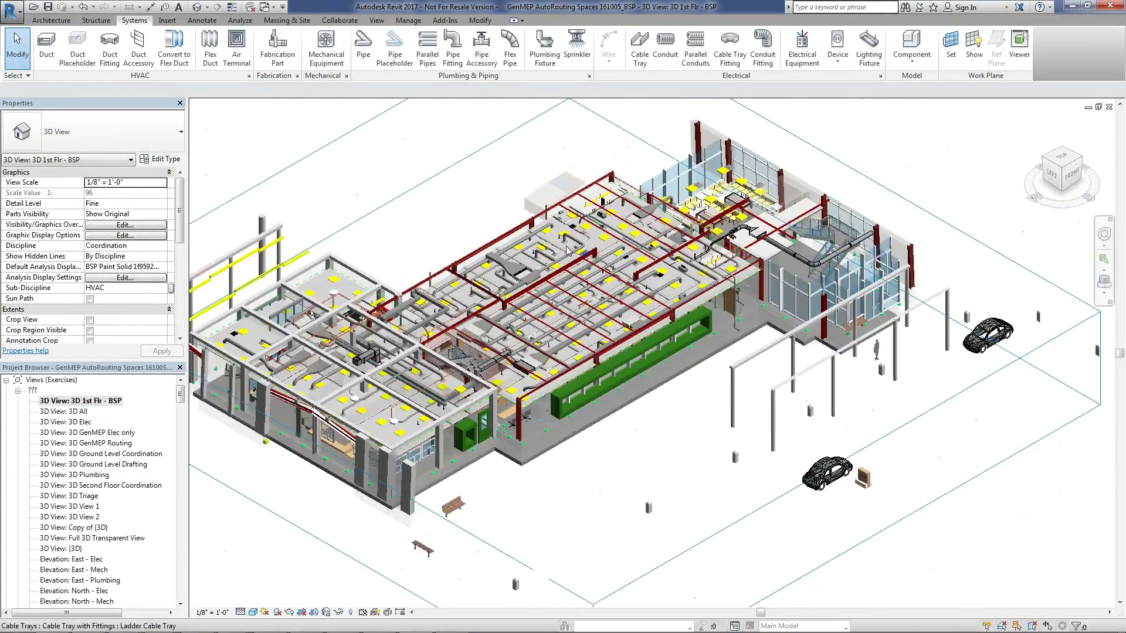
pyautogui.scroll(1, 525, 212)
pyautogui.scroll(1, 524, 212)
pyautogui.scroll(1, 525, 212)
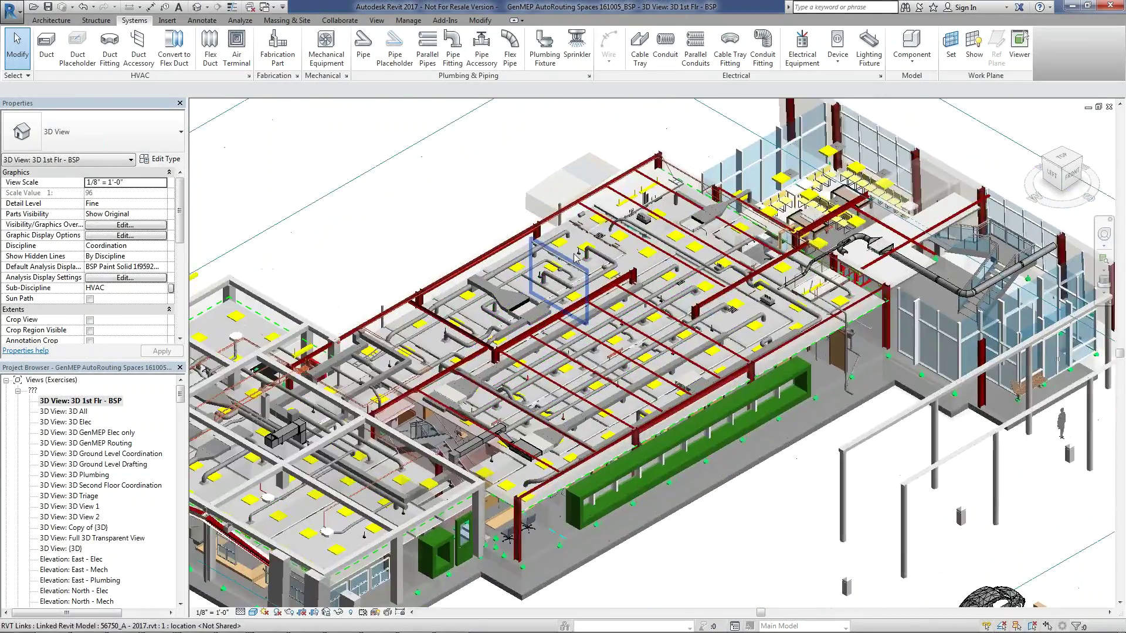
# Bring up the ClashMEP add-in tools for the colour-coded first-floor pipe model
pyautogui.click(444, 21)
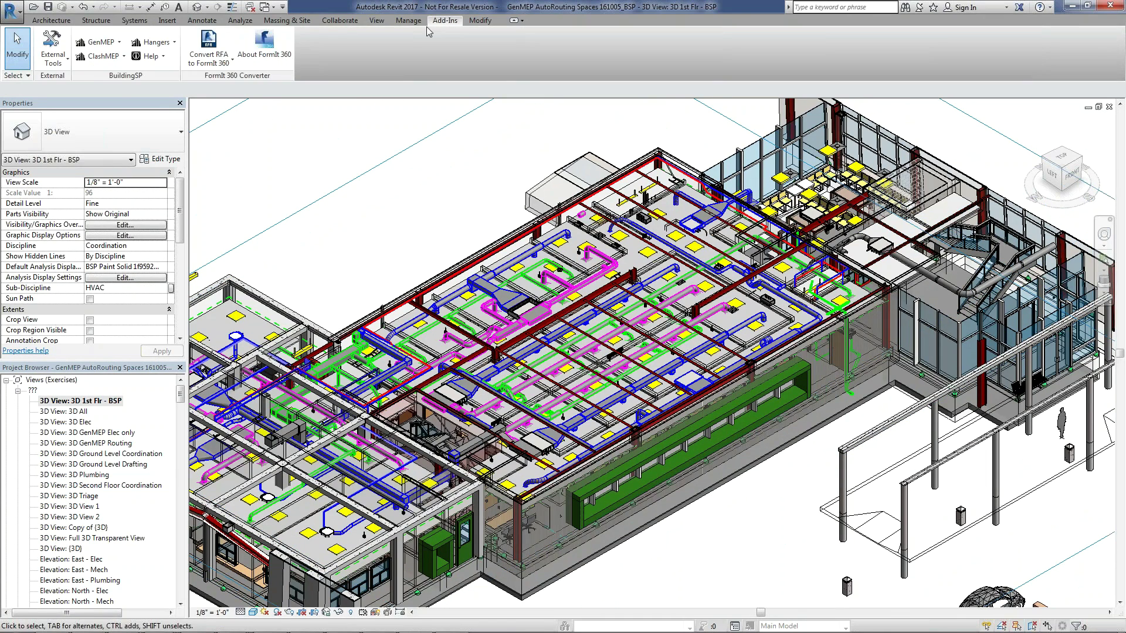
# Reset ClashMEP clash categories to defaults, add Lighting Fixtures, drop Wires, and save
pyautogui.click(102, 58)
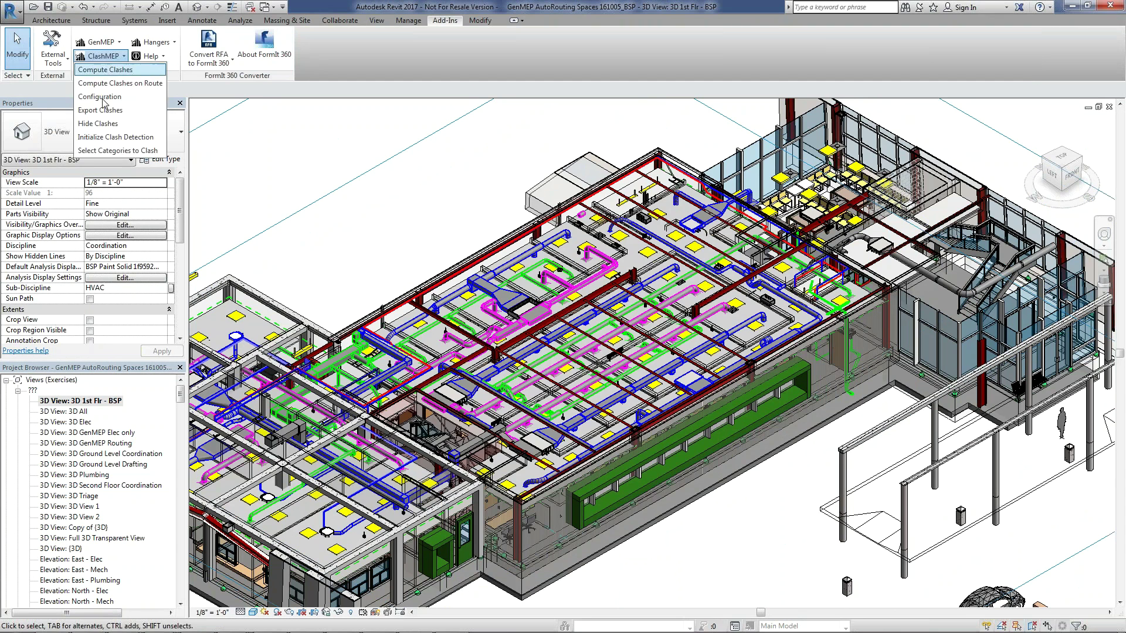
pyautogui.click(109, 152)
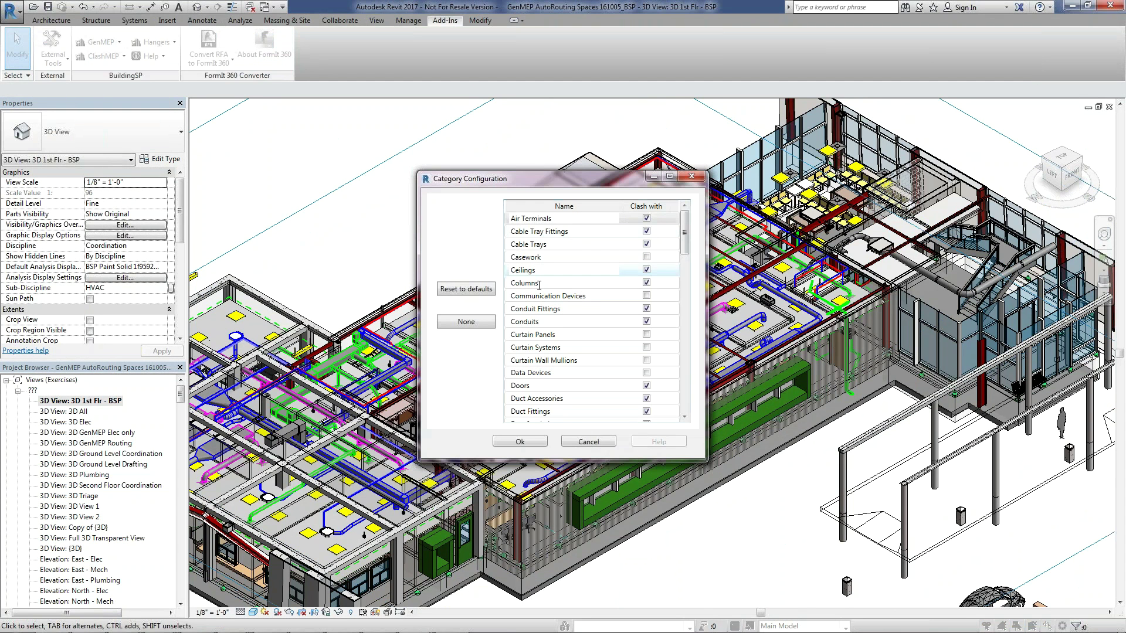
pyautogui.click(476, 324)
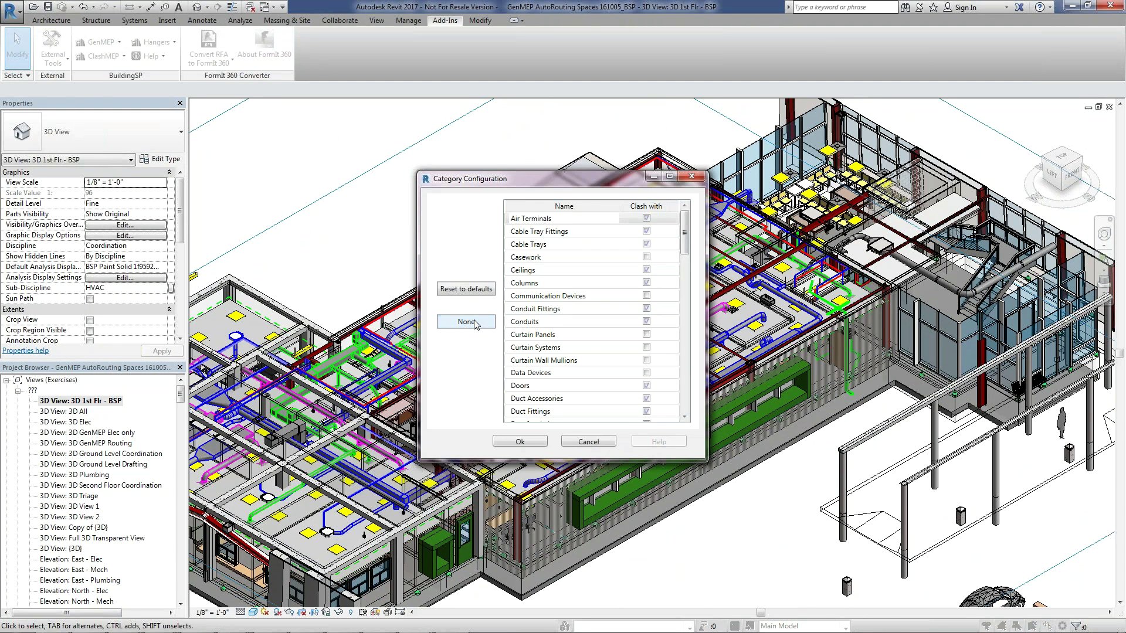
pyautogui.click(466, 291)
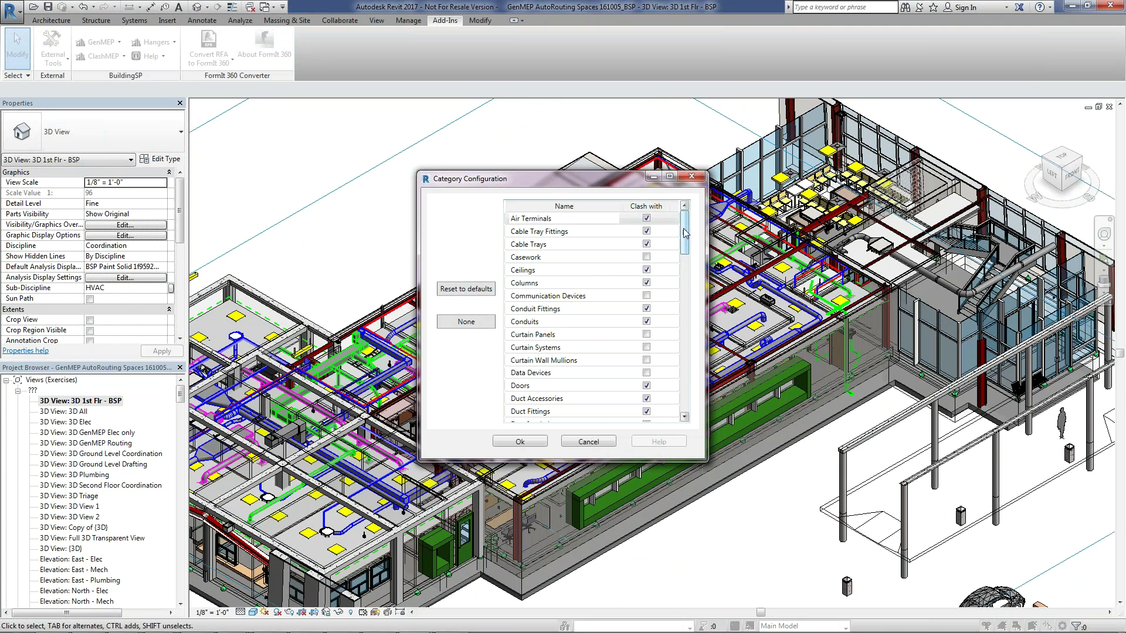
pyautogui.moveTo(685, 232); pyautogui.dragTo(681, 299)
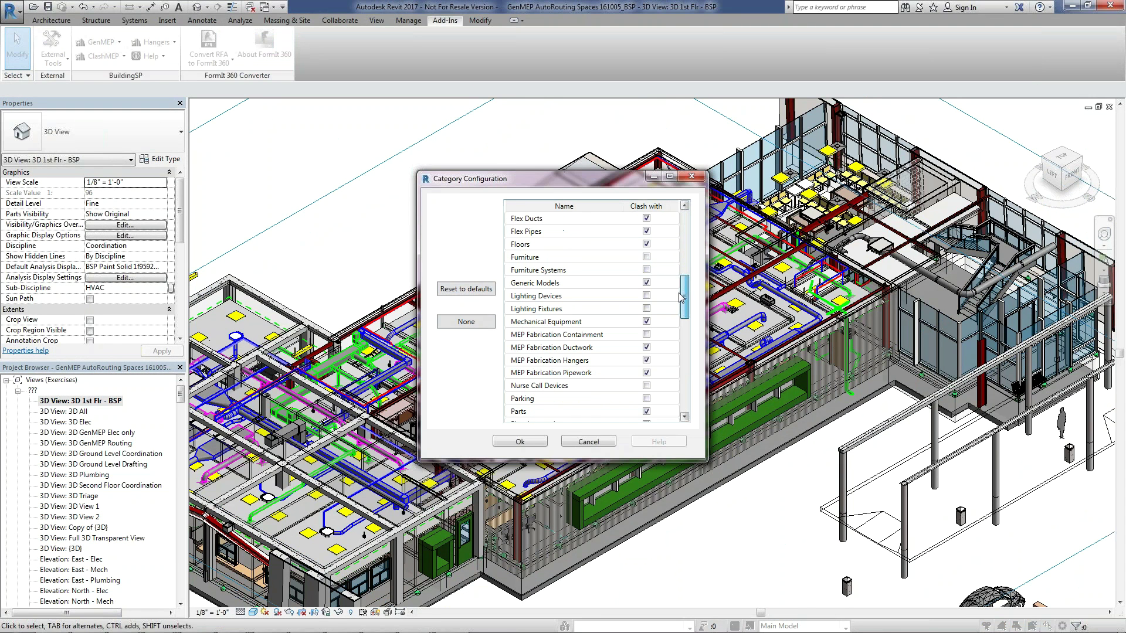
pyautogui.click(646, 309)
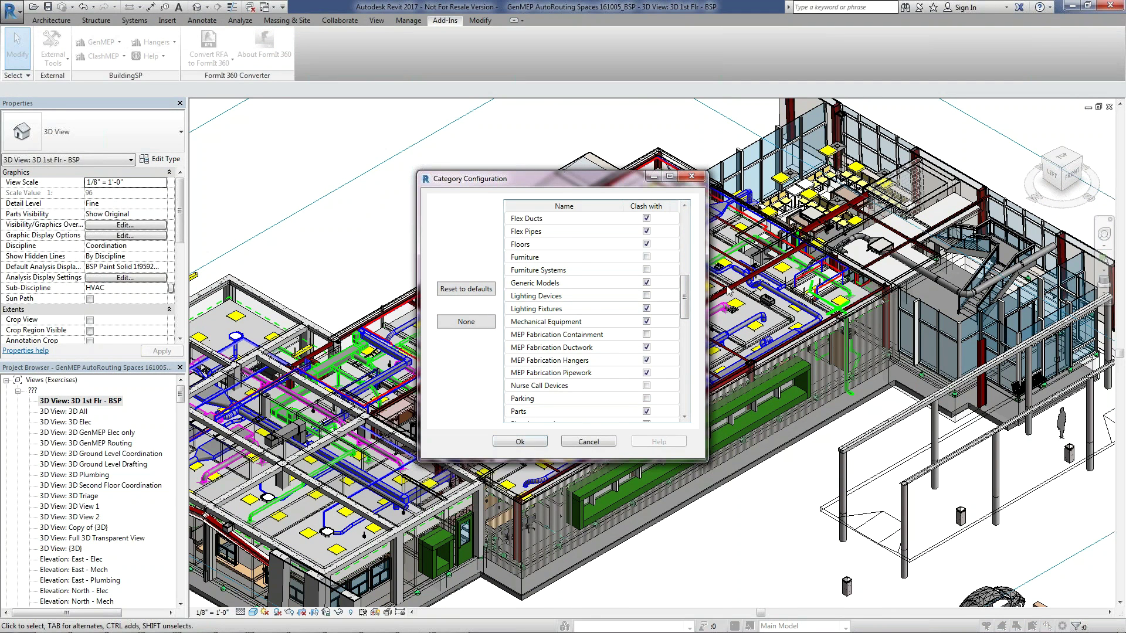
pyautogui.scroll(-5, 674, 293)
pyautogui.scroll(-5, 674, 294)
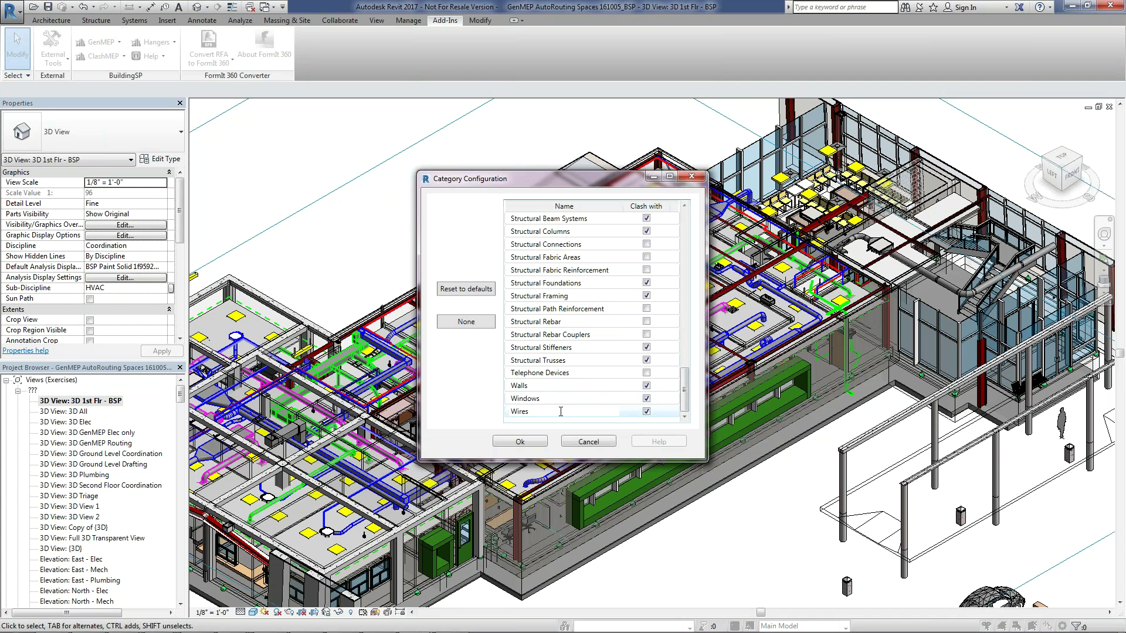
pyautogui.click(647, 413)
pyautogui.click(519, 444)
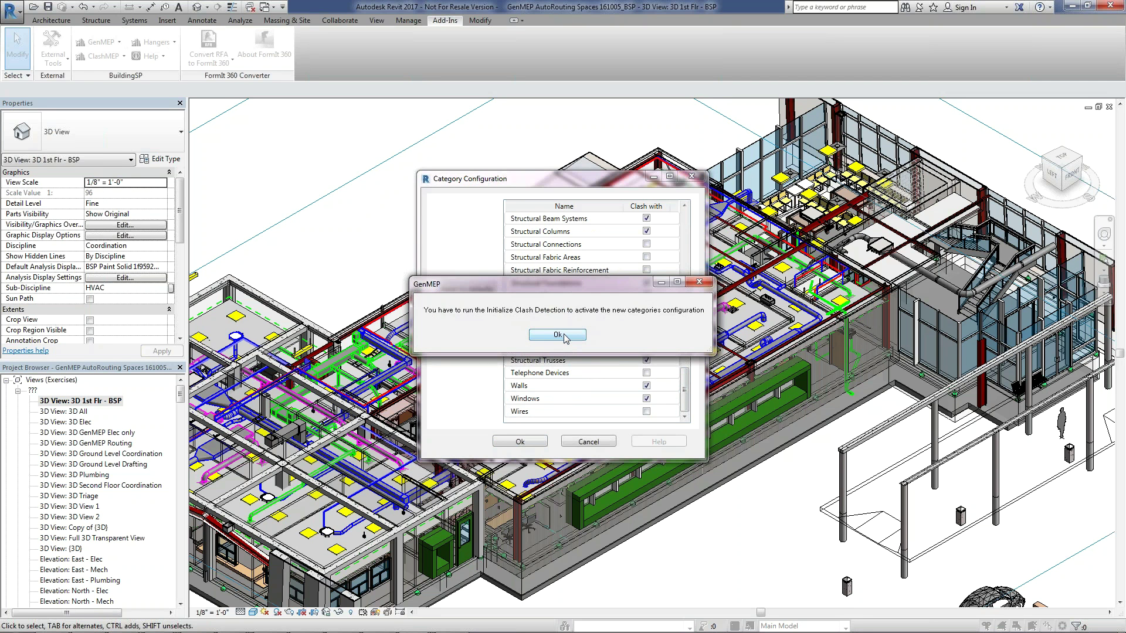
pyautogui.click(558, 336)
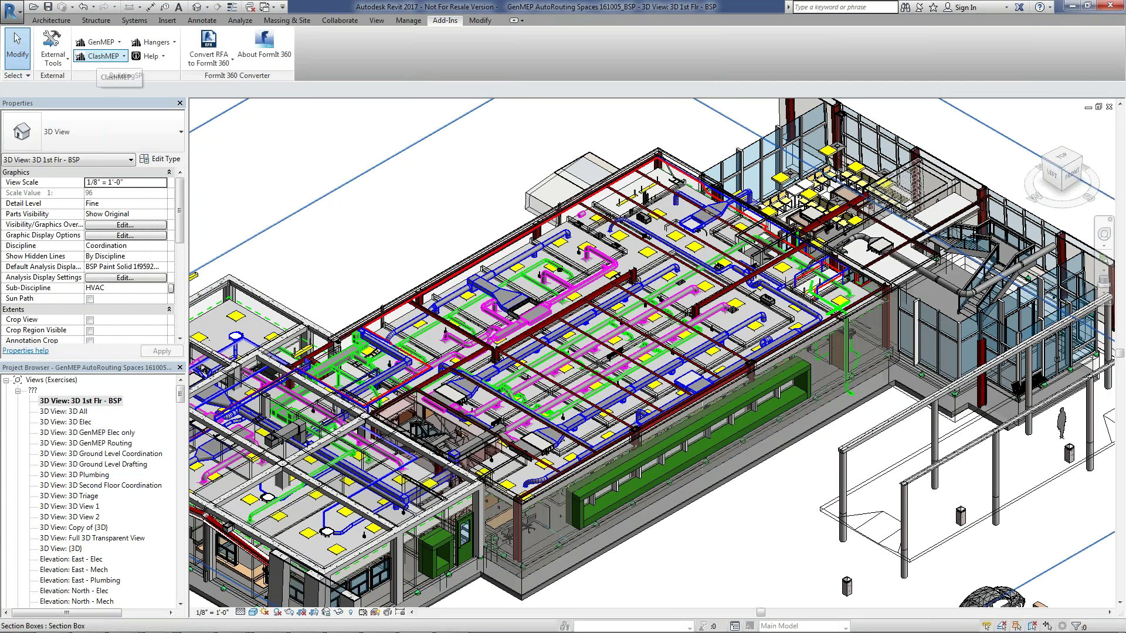
pyautogui.click(98, 58)
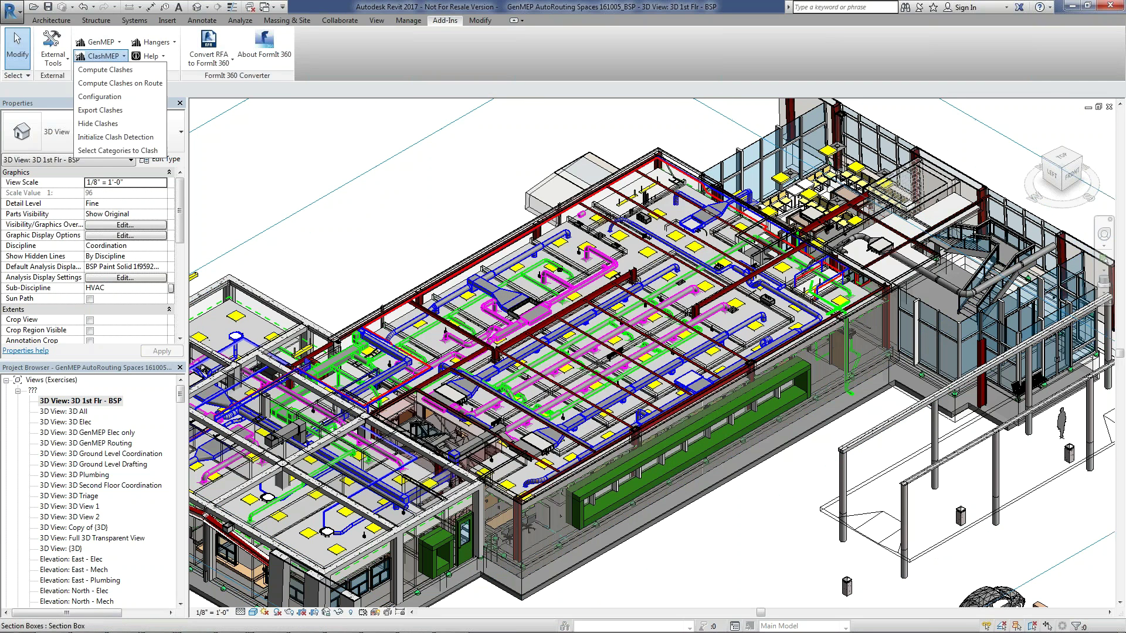
# Run Initialize Clash Detection to completion, then restore down the 3D view to reveal the Ground Floor HVAC Plan
pyautogui.click(95, 137)
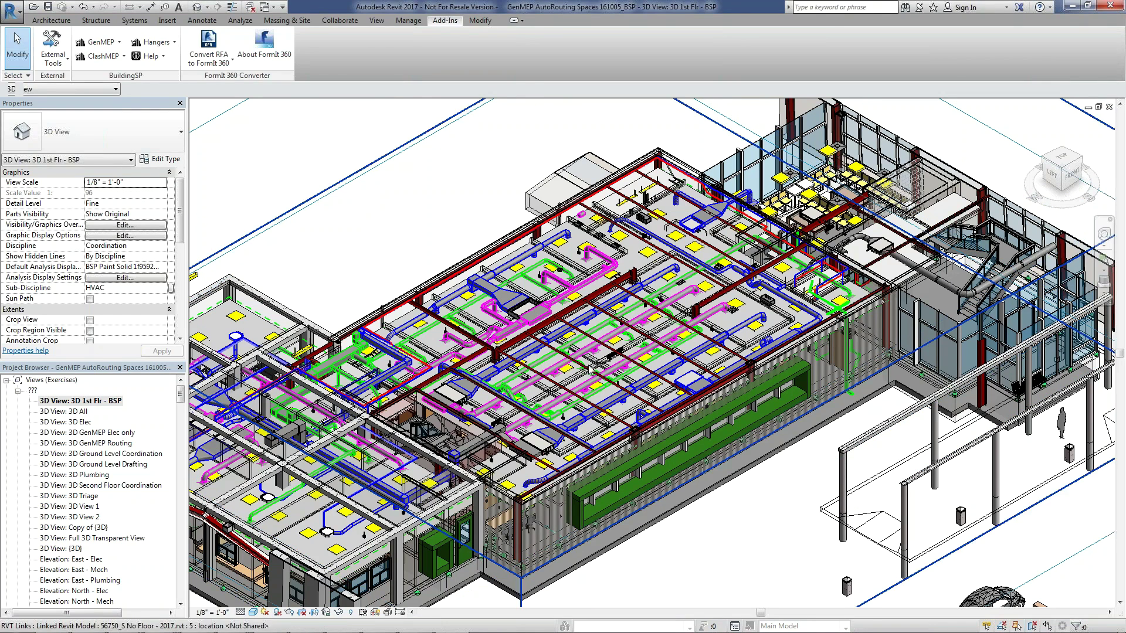
pyautogui.click(1108, 107)
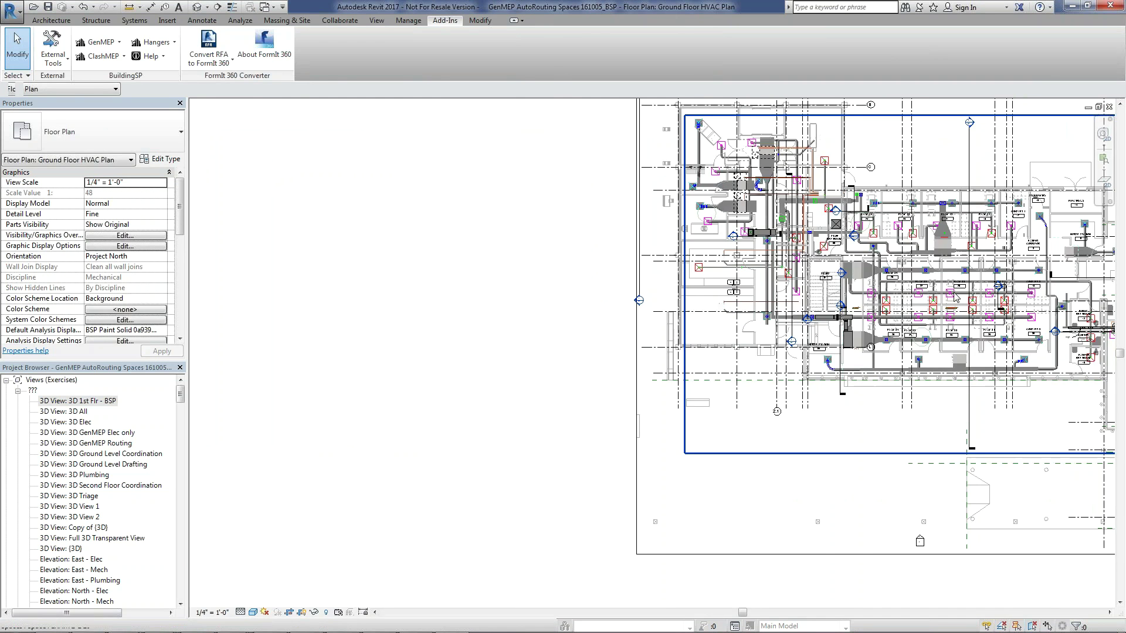
pyautogui.scroll(-3, 566, 300)
pyautogui.scroll(3, 720, 330)
pyautogui.scroll(3, 719, 333)
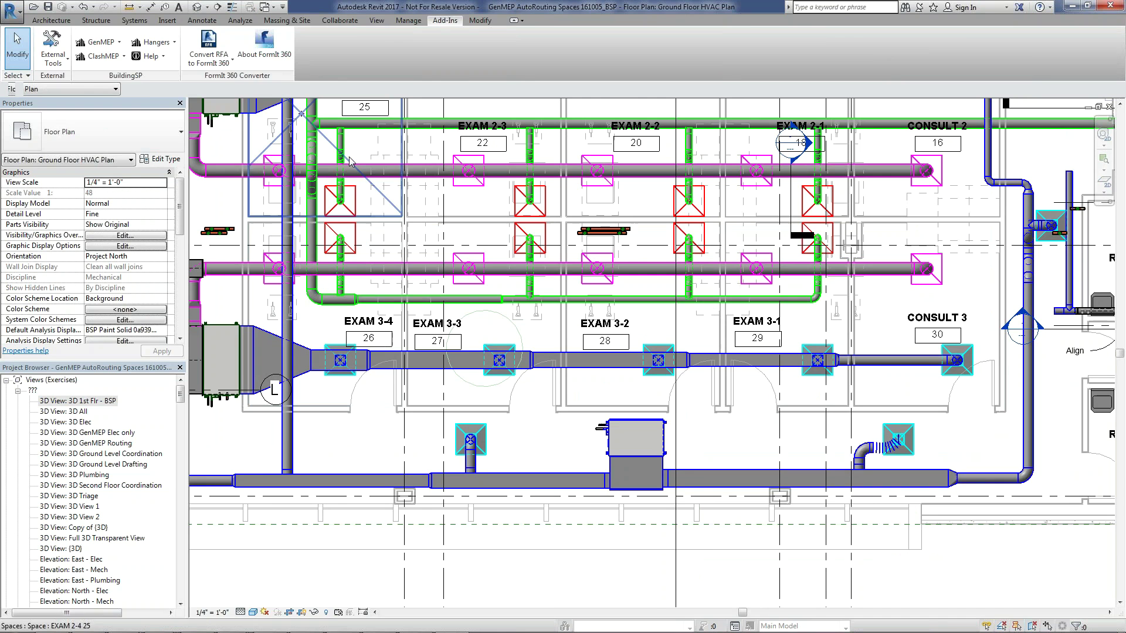
# Start drawing a 12" copper pipe at a 10' offset on the ground floor plan
pyautogui.click(133, 20)
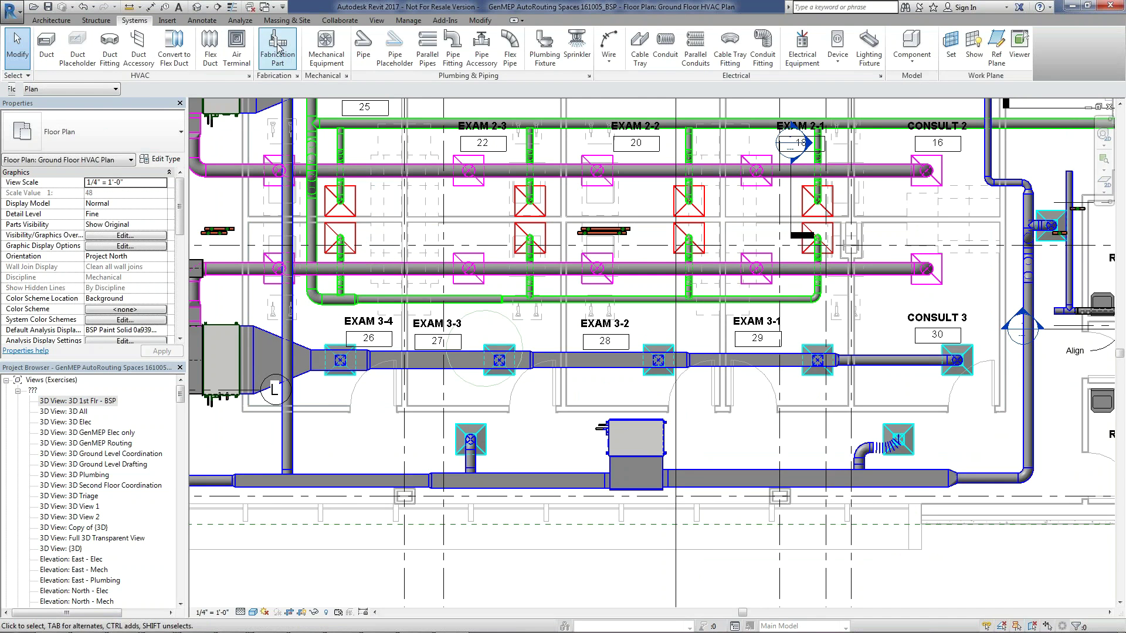
pyautogui.click(367, 47)
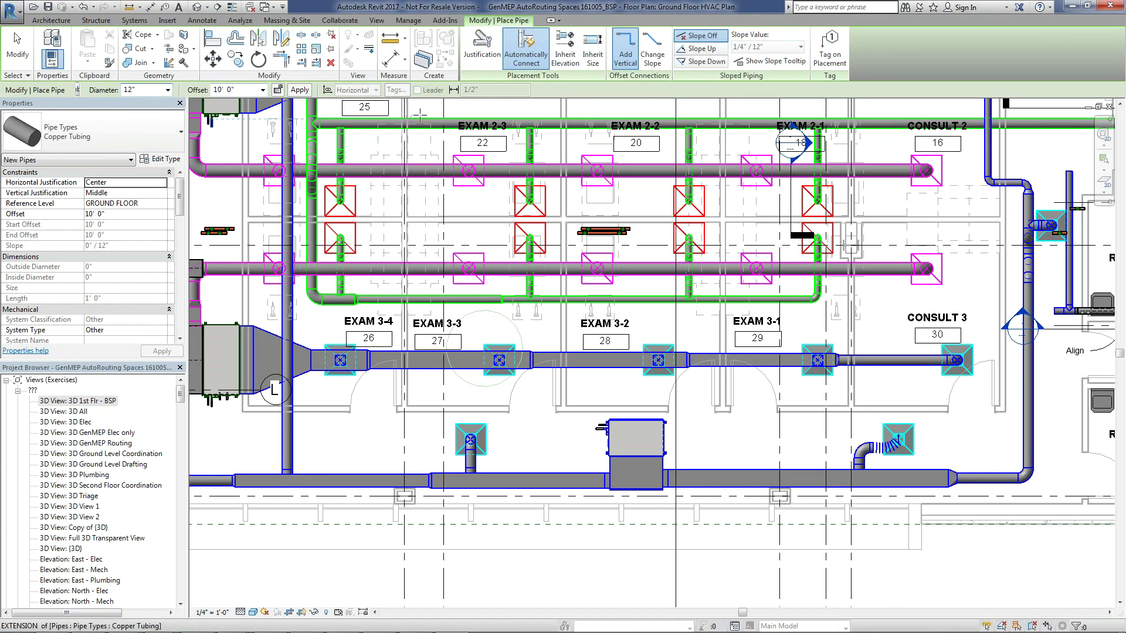
# Draw a 12" copper pipe loop down, across, up and back along the top of the EXAM rooms
pyautogui.click(457, 109)
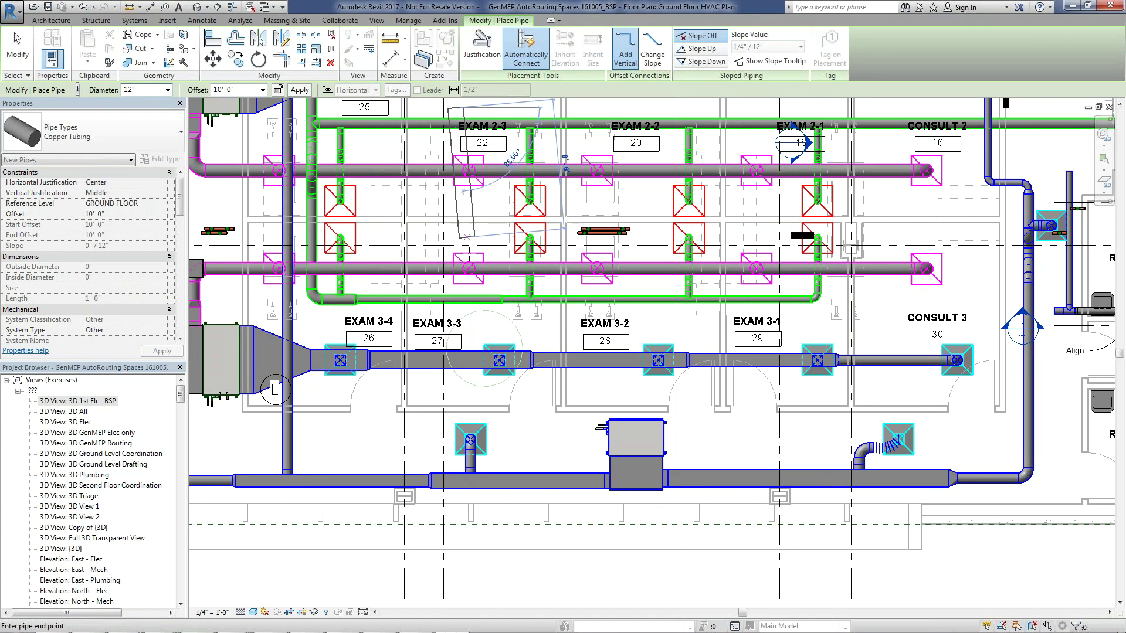
pyautogui.click(457, 407)
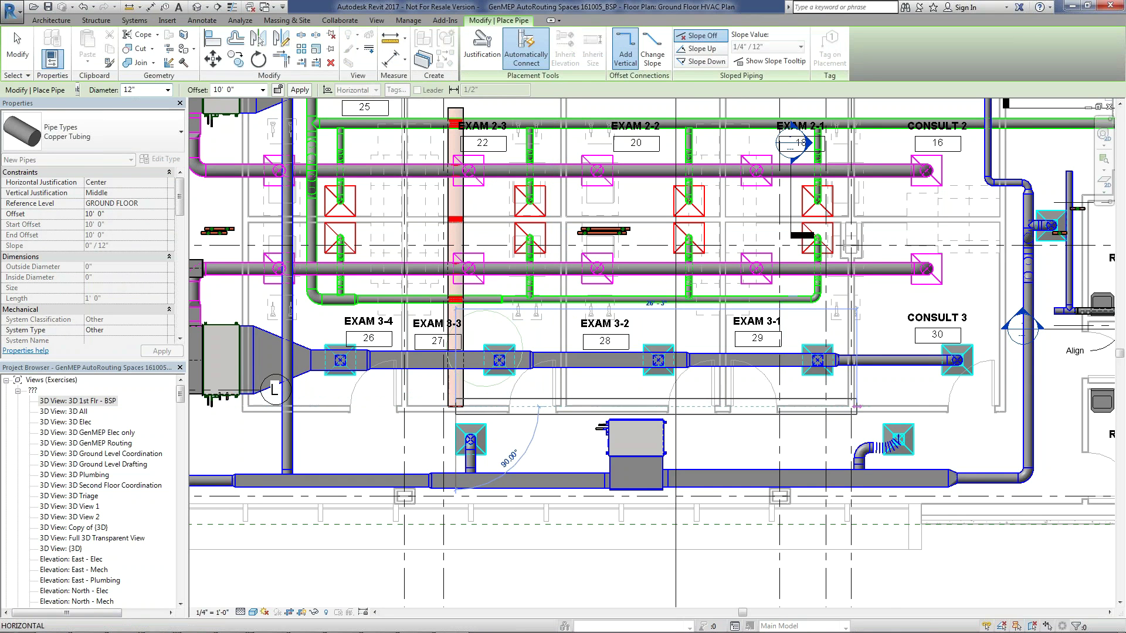
pyautogui.click(858, 406)
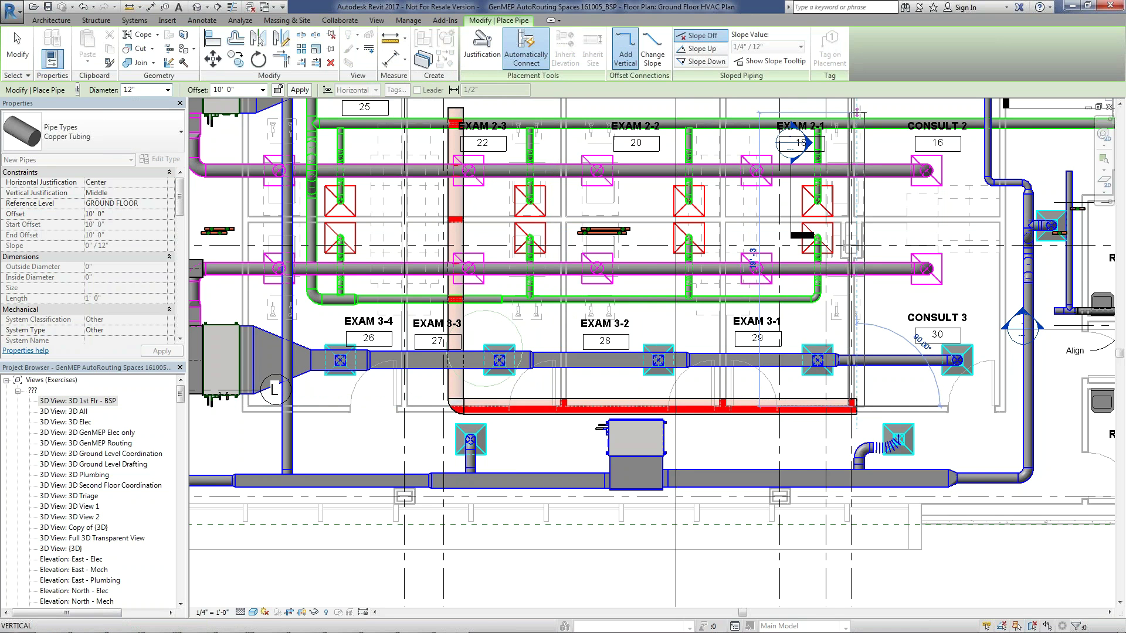
pyautogui.click(858, 111)
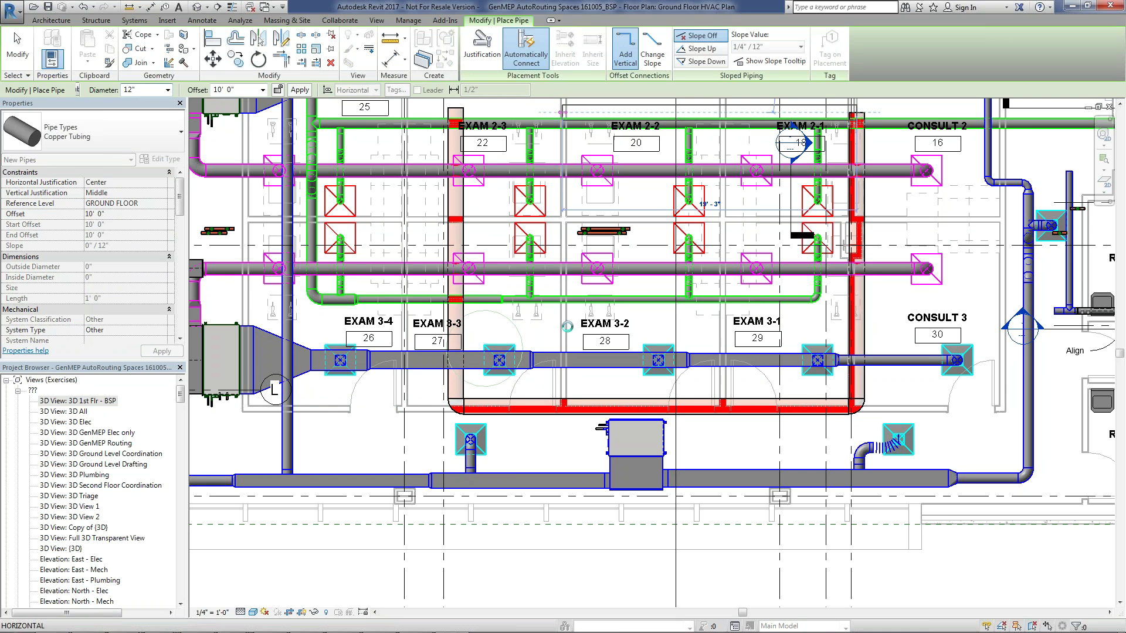
pyautogui.click(563, 112)
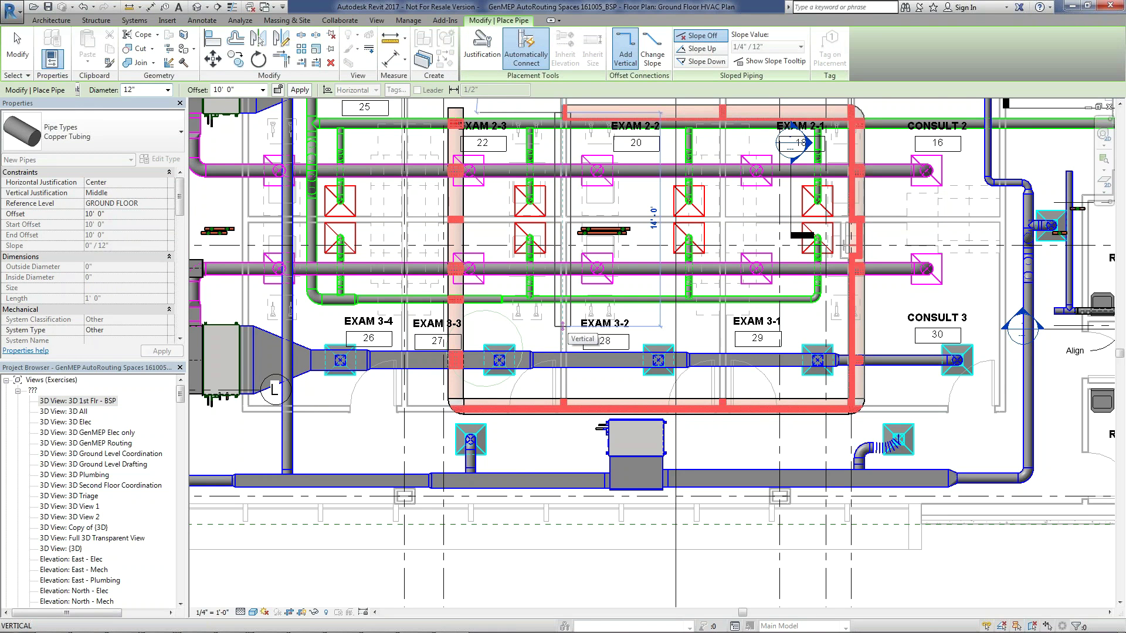
pyautogui.press('Escape')
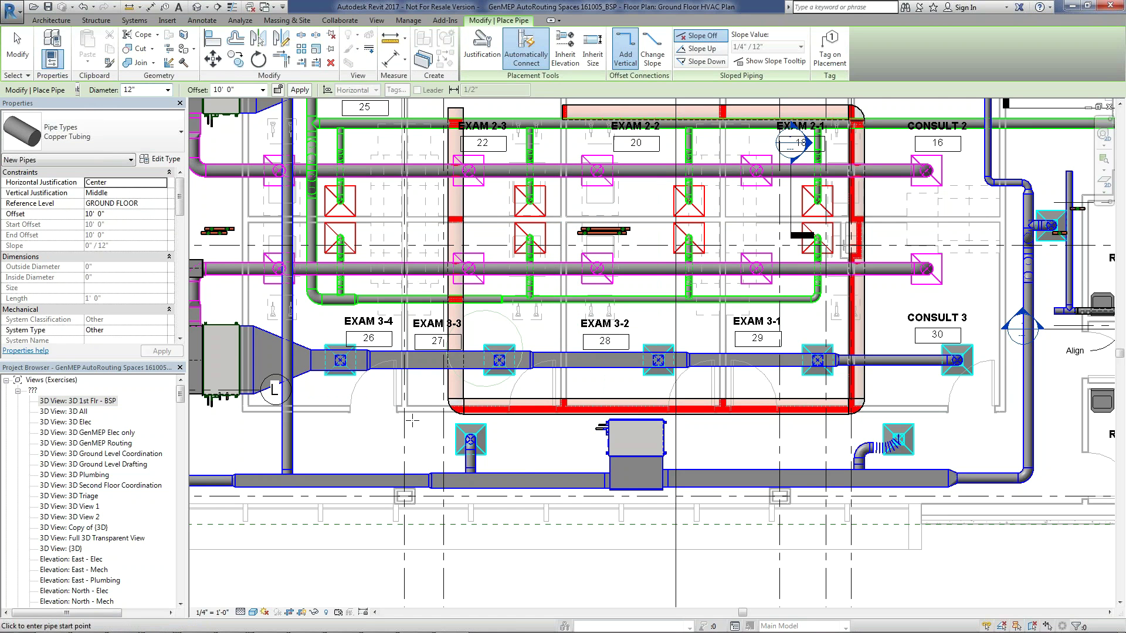
pyautogui.click(426, 441)
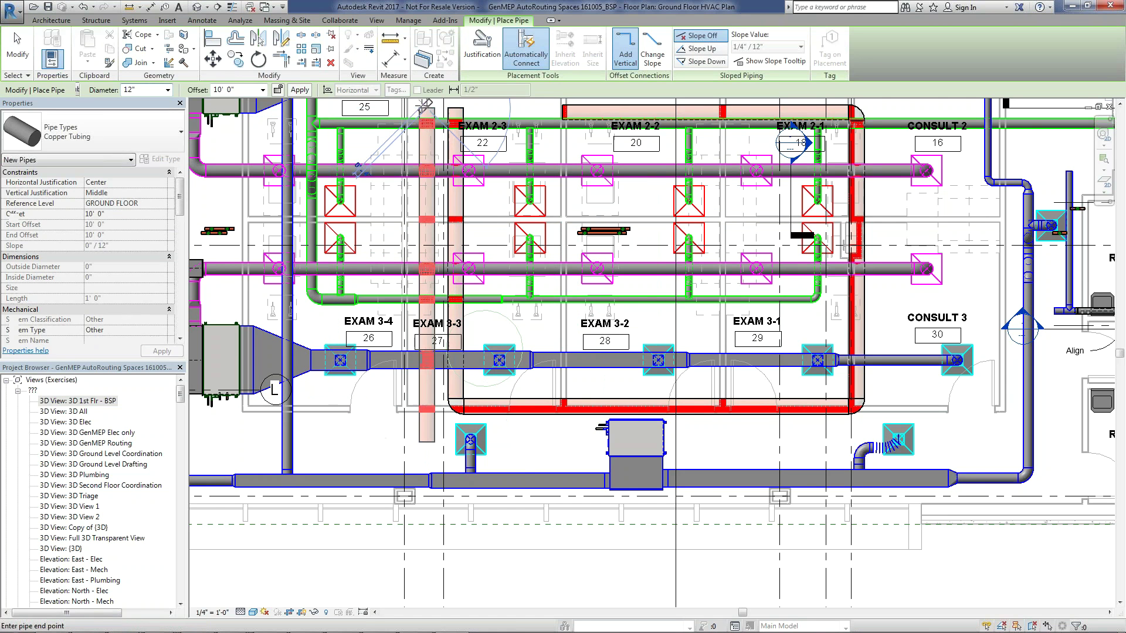
# Finish the vertical pipe past EXAM 3-3 and bring up the plan's Revit Links visibility settings
pyautogui.click(425, 104)
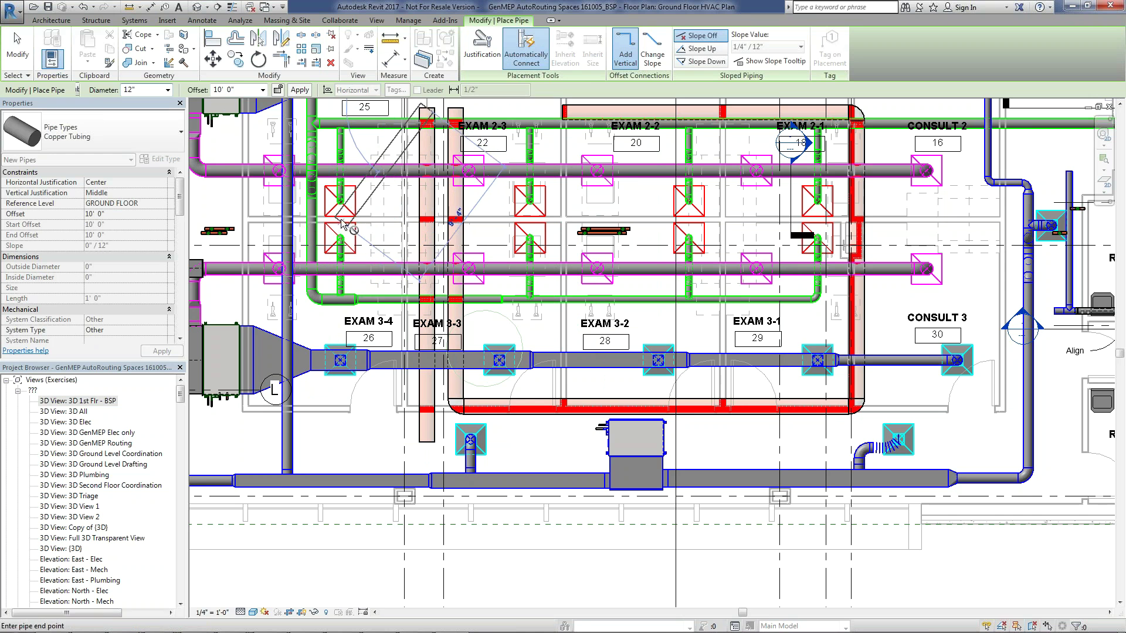
pyautogui.press('Escape')
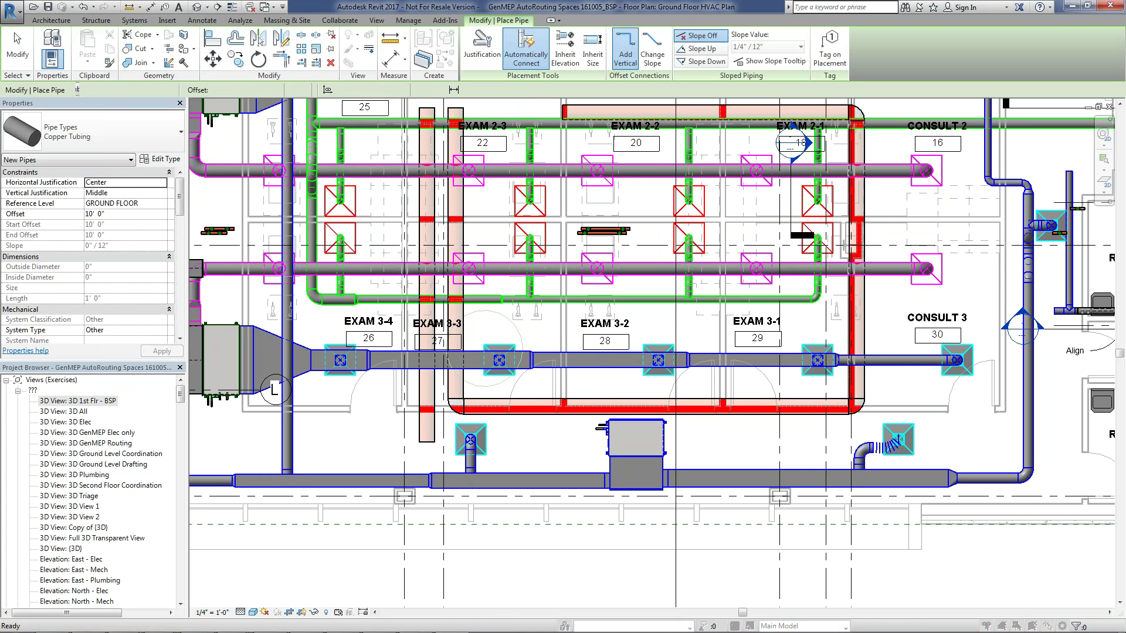
pyautogui.press('v')
pyautogui.press('v')
pyautogui.click(706, 209)
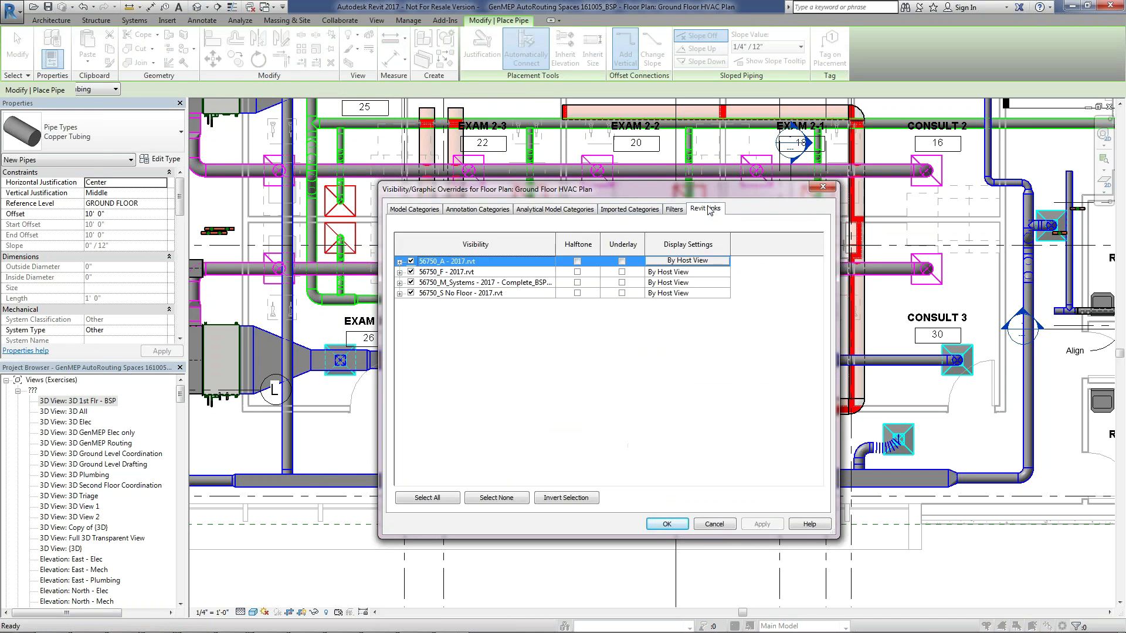
# Hide the 56750_M_Systems linked model, then select the vertical pipe beside EXAM 3-3
pyautogui.click(410, 282)
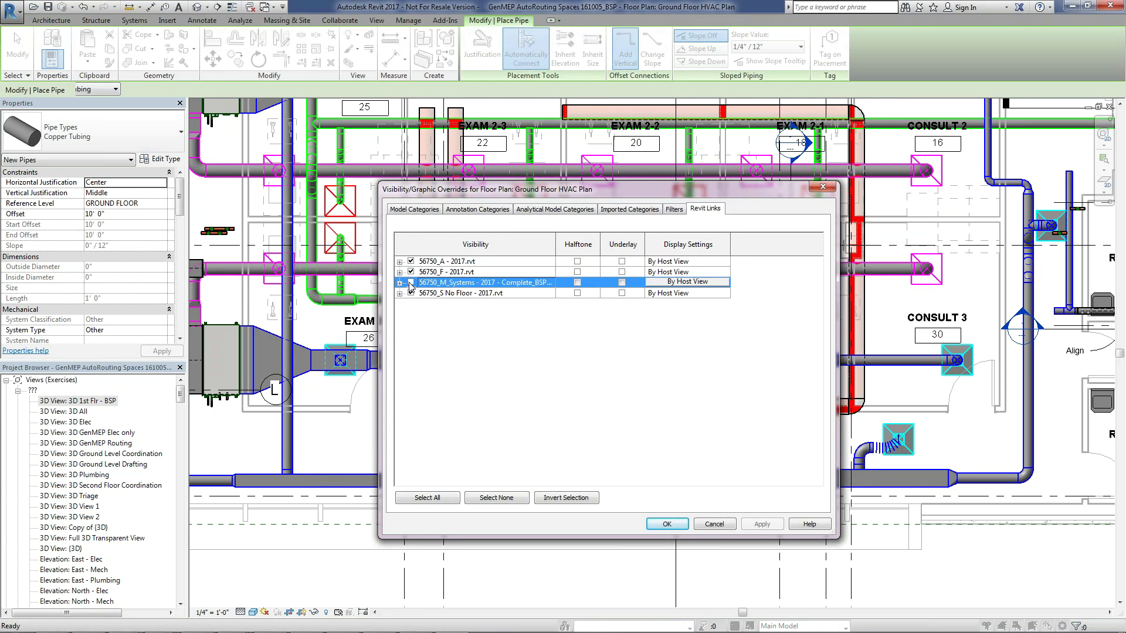
pyautogui.click(656, 526)
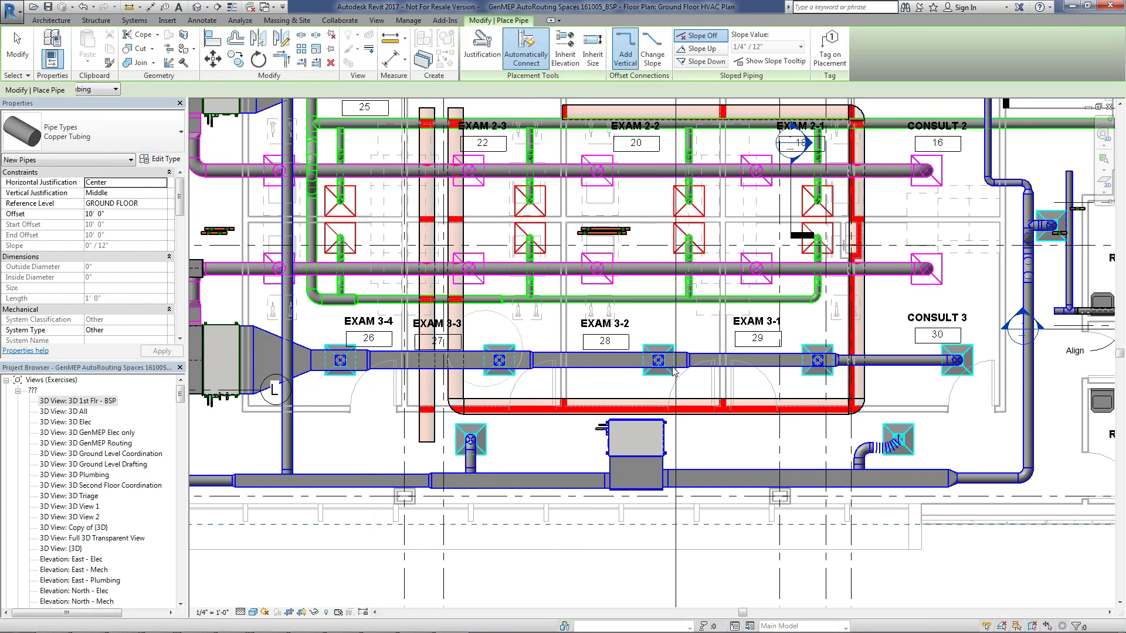
pyautogui.press('Escape')
pyautogui.click(426, 197)
# Drag the vertical copper pipe from EXAM 3-3 over to run past CONSULT 2 and CONSULT 3
pyautogui.moveTo(424, 421)
pyautogui.mouseDown()
pyautogui.moveTo(305, 429)
pyautogui.moveTo(232, 419)
pyautogui.moveTo(914, 433)
pyautogui.mouseUp()
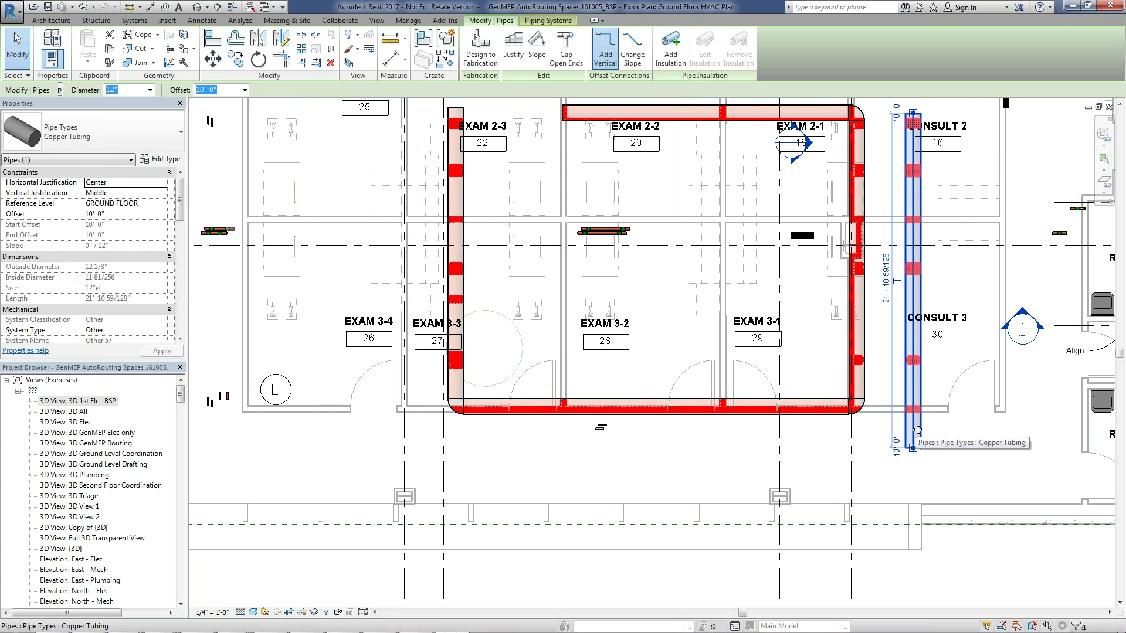
pyautogui.click(445, 19)
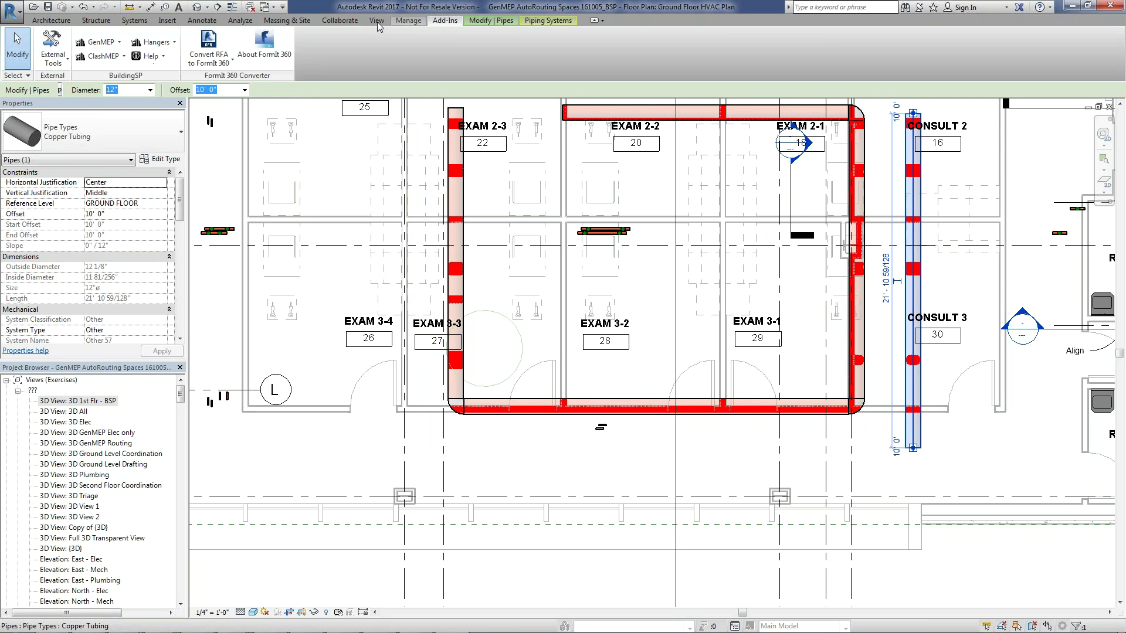
# Clear existing clash markers and compute clashes on route for the moved CONSULT pipe
pyautogui.click(108, 58)
pyautogui.click(100, 125)
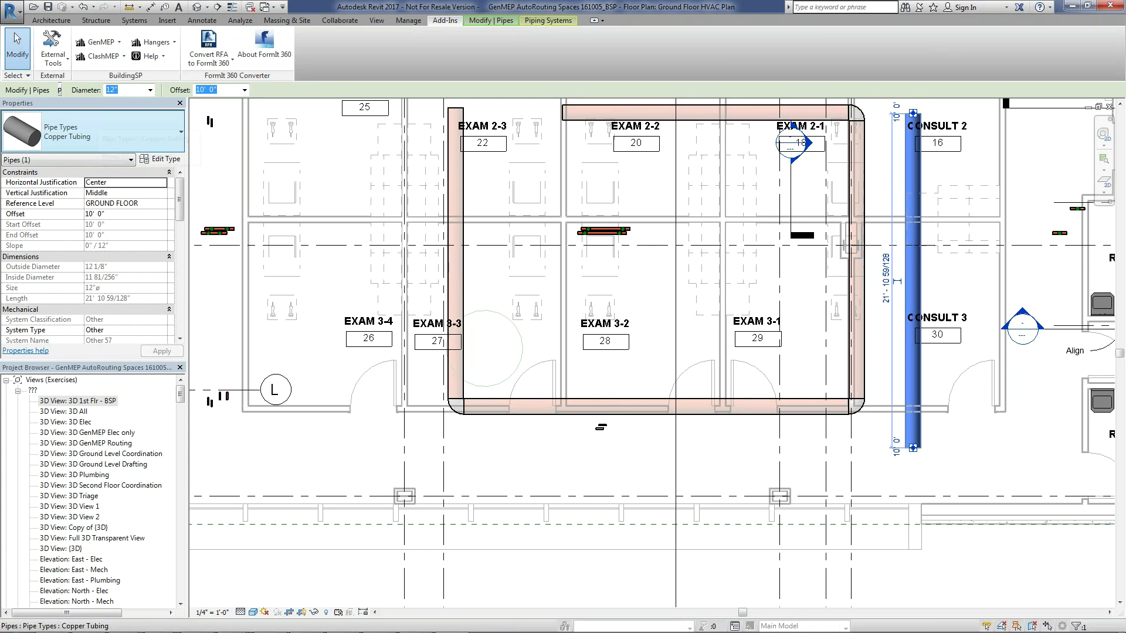
pyautogui.click(99, 56)
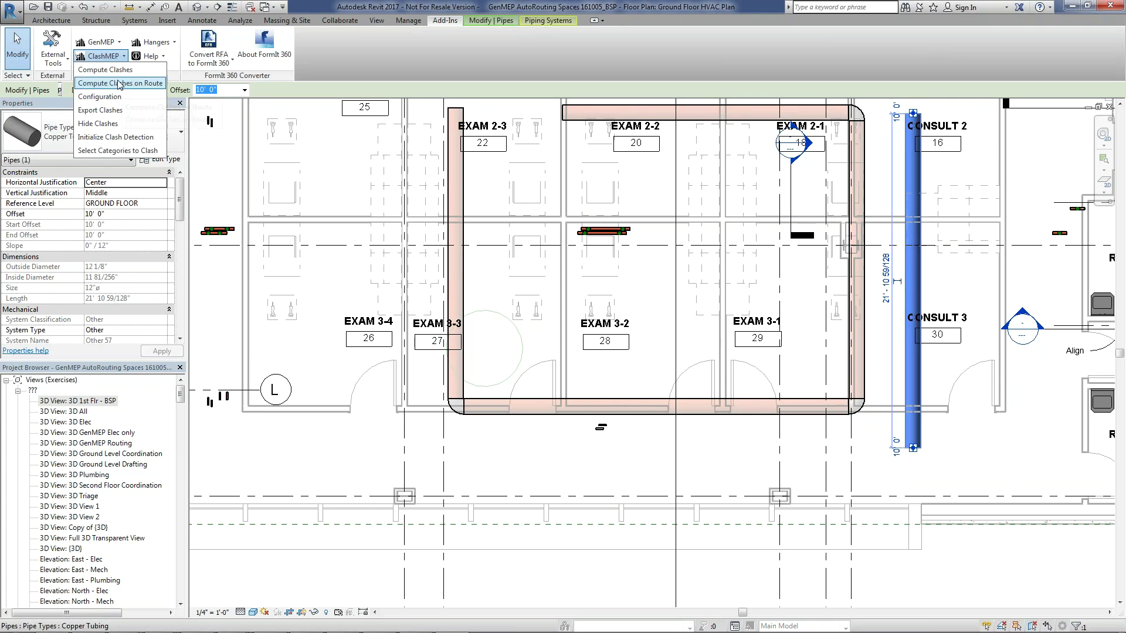
pyautogui.click(105, 70)
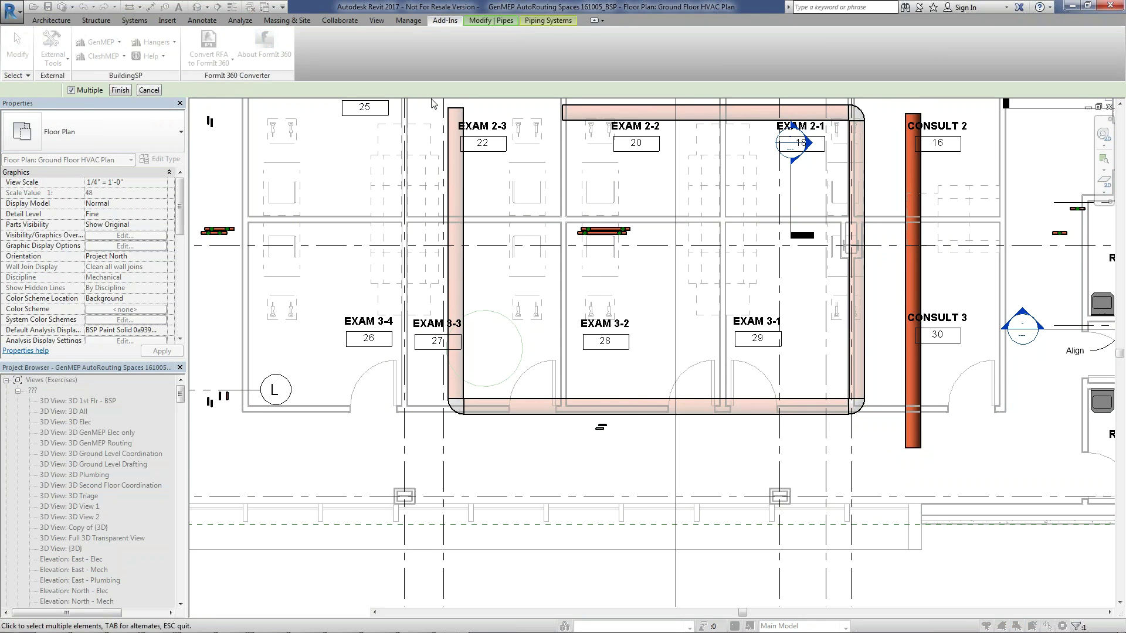
pyautogui.moveTo(892, 101); pyautogui.dragTo(974, 492)
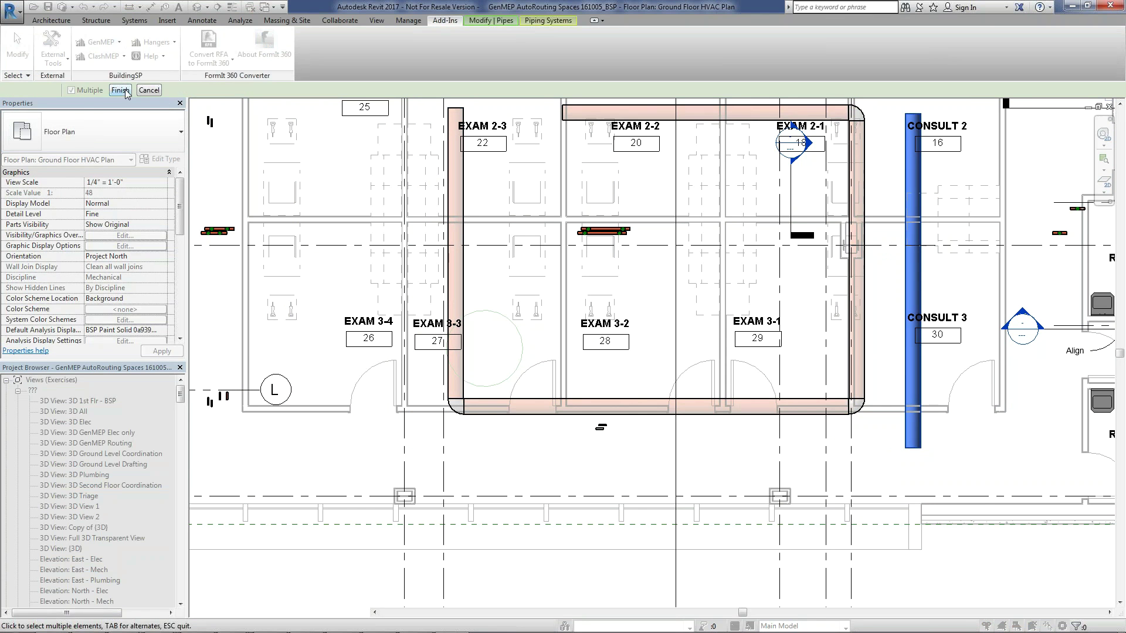
pyautogui.click(121, 90)
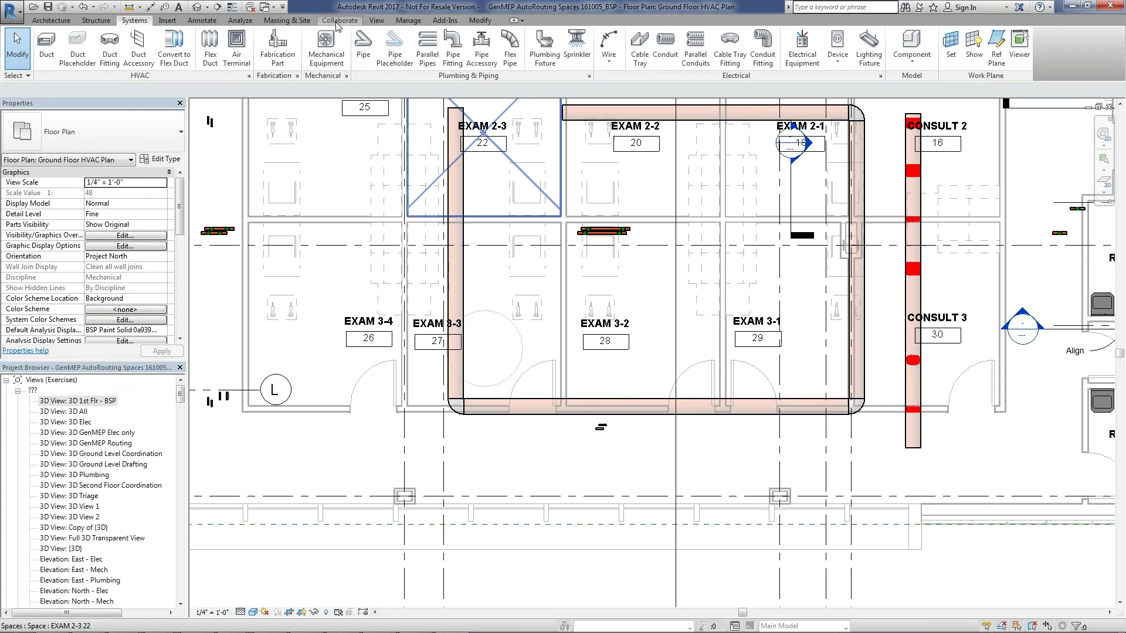
# Recompute clashes across the whole plan with ClashMEP Compute Clashes
pyautogui.click(440, 21)
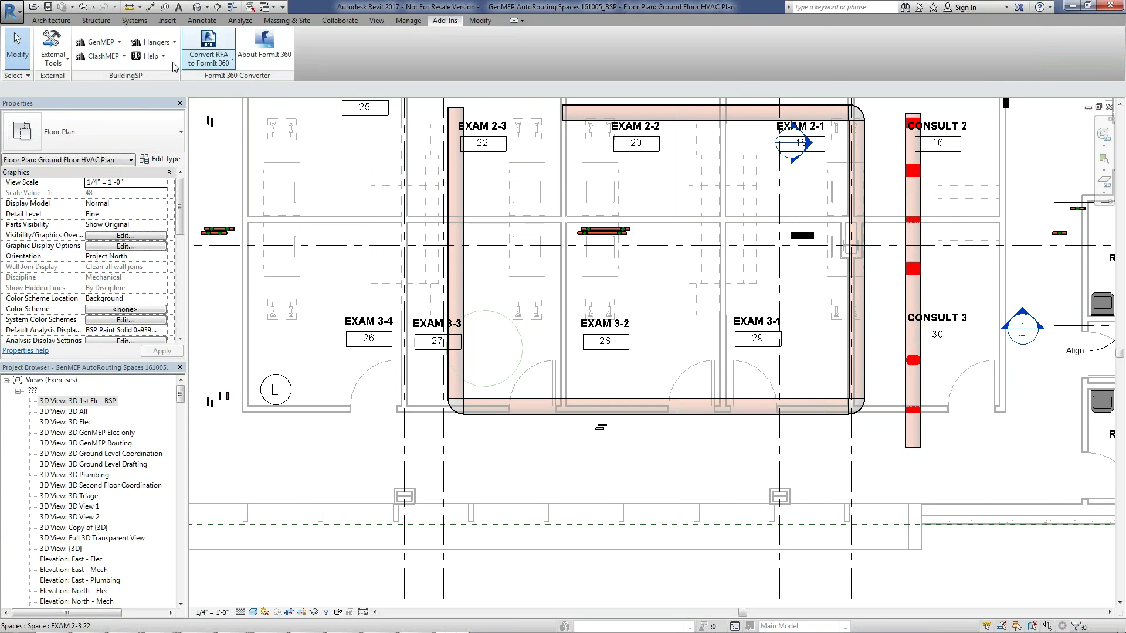
pyautogui.click(101, 57)
pyautogui.click(99, 84)
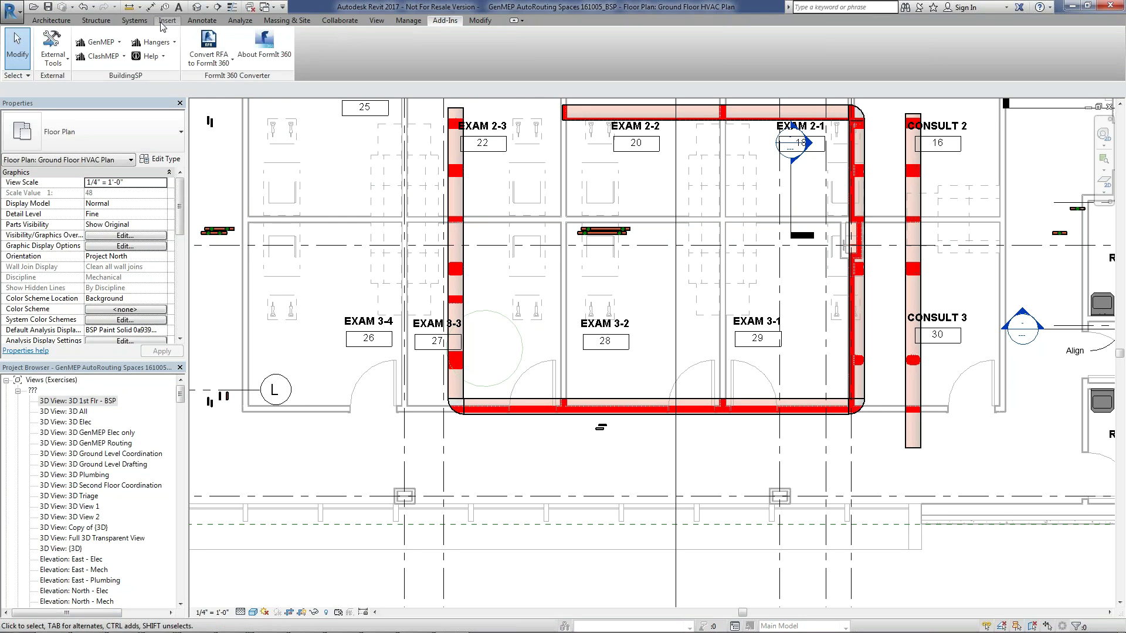
pyautogui.click(96, 55)
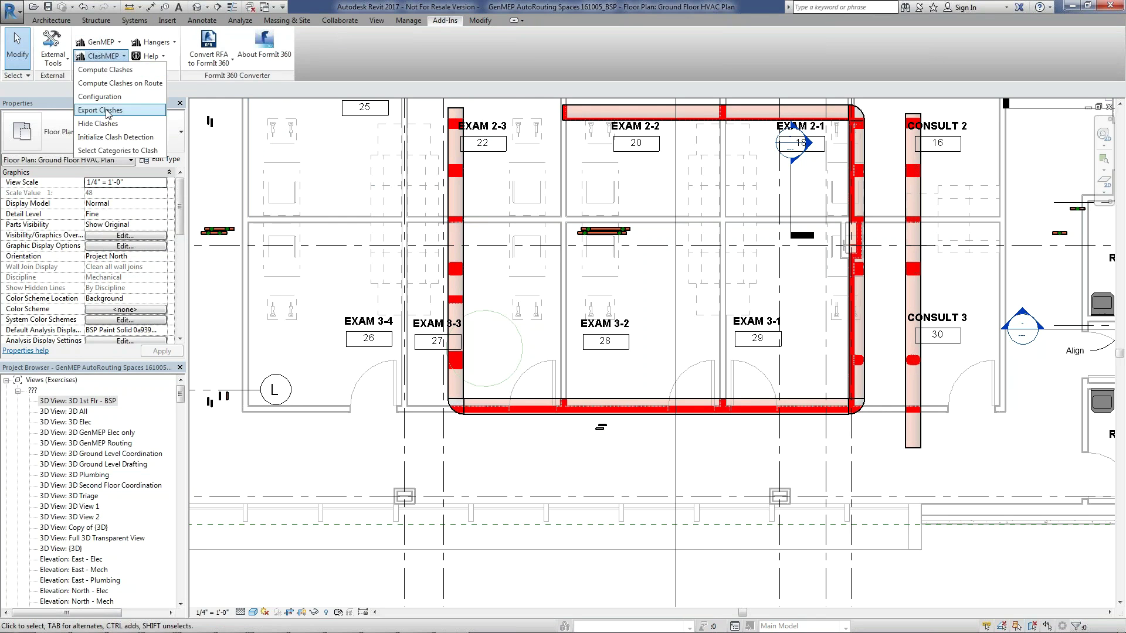
# Set the ClashMEP clash colour to green and save the configuration
pyautogui.click(105, 96)
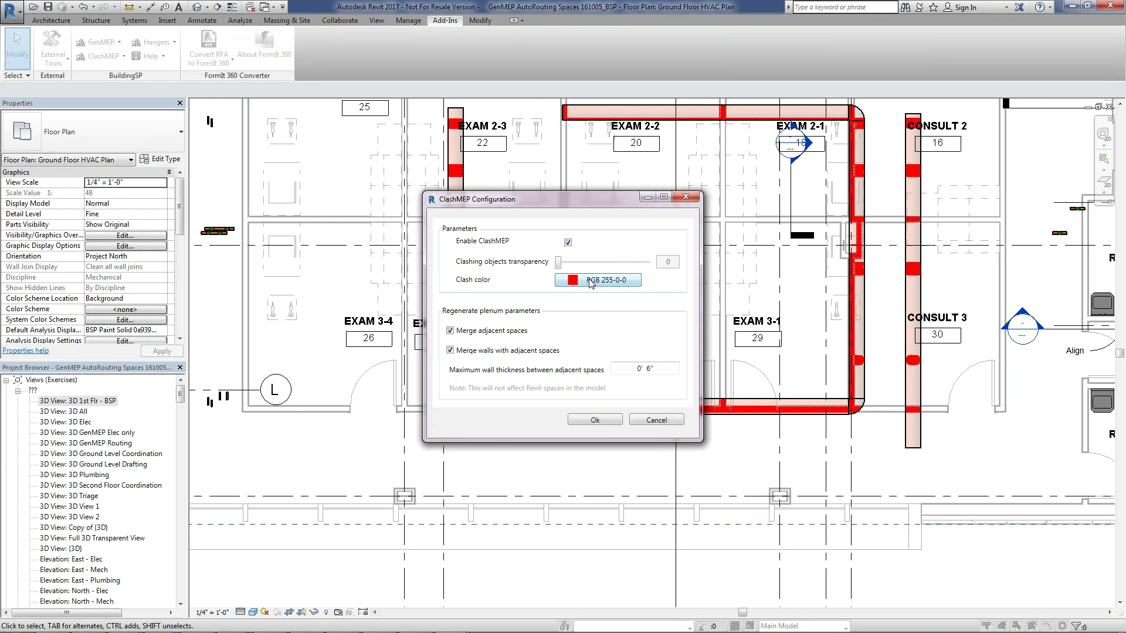
pyautogui.click(589, 280)
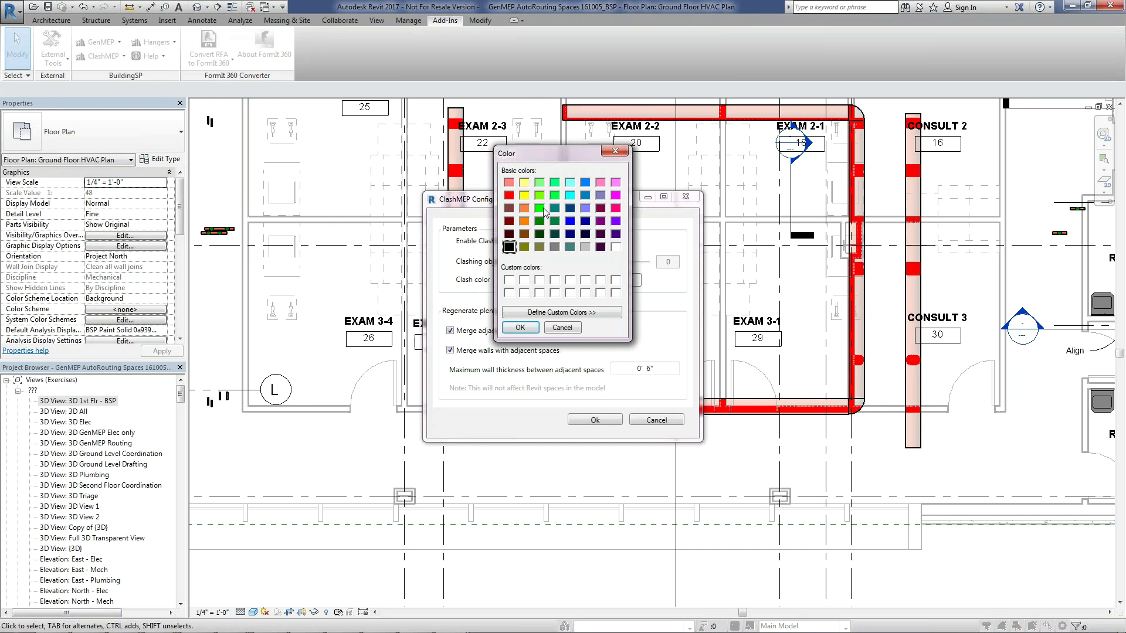
pyautogui.click(539, 208)
pyautogui.click(520, 327)
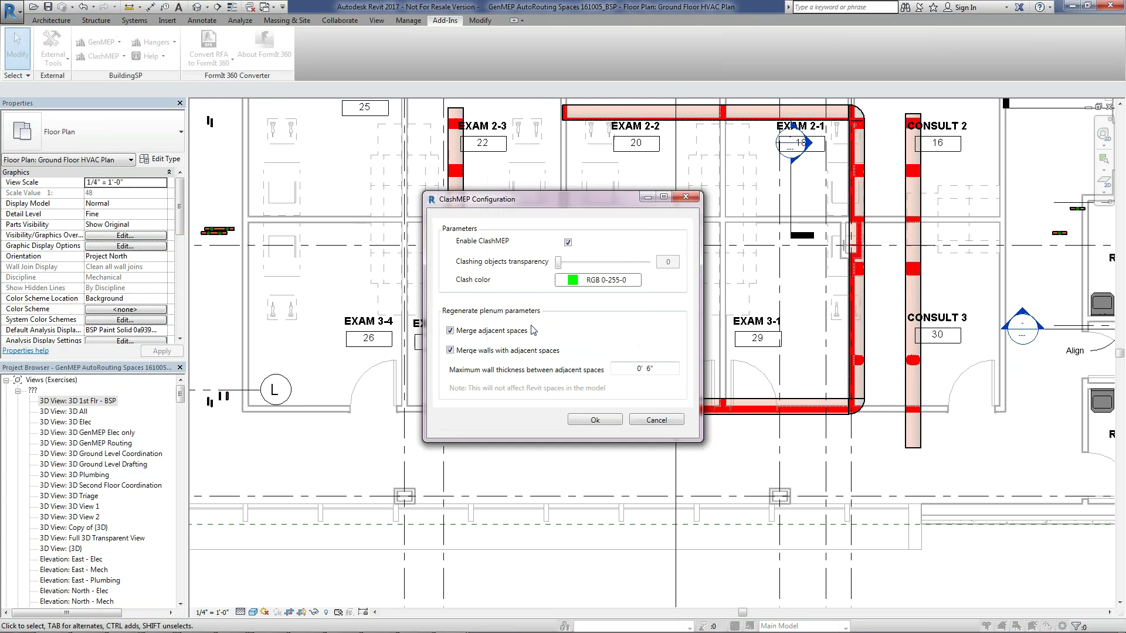
pyautogui.click(581, 420)
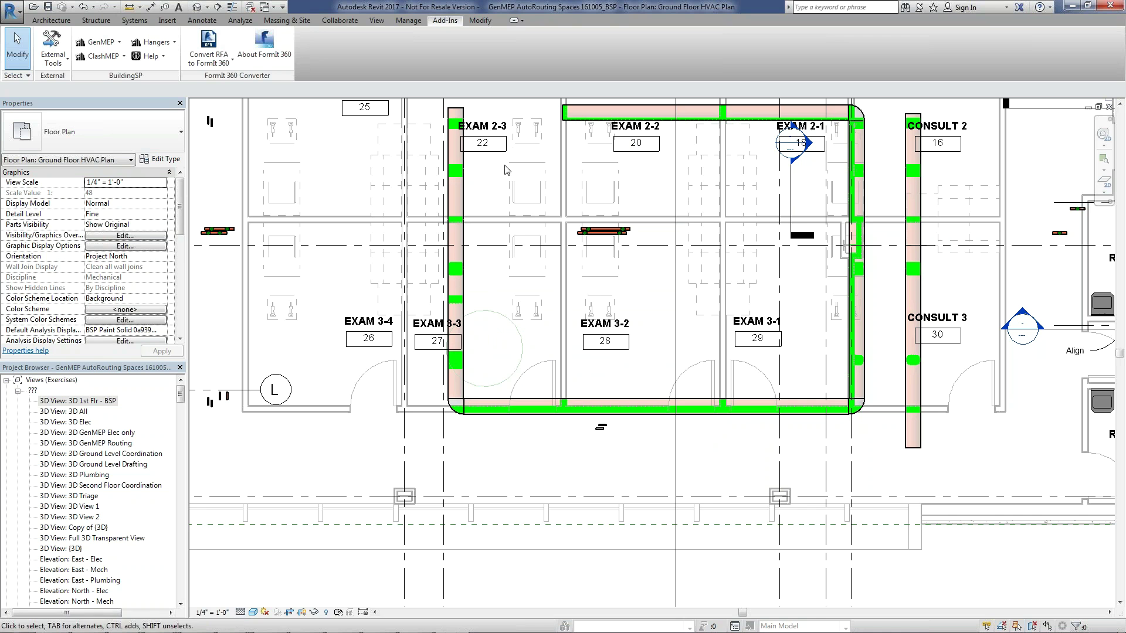
# Shrink the floor plan window, bring the 3D first-floor view forward, and select the linked model
pyautogui.click(1096, 106)
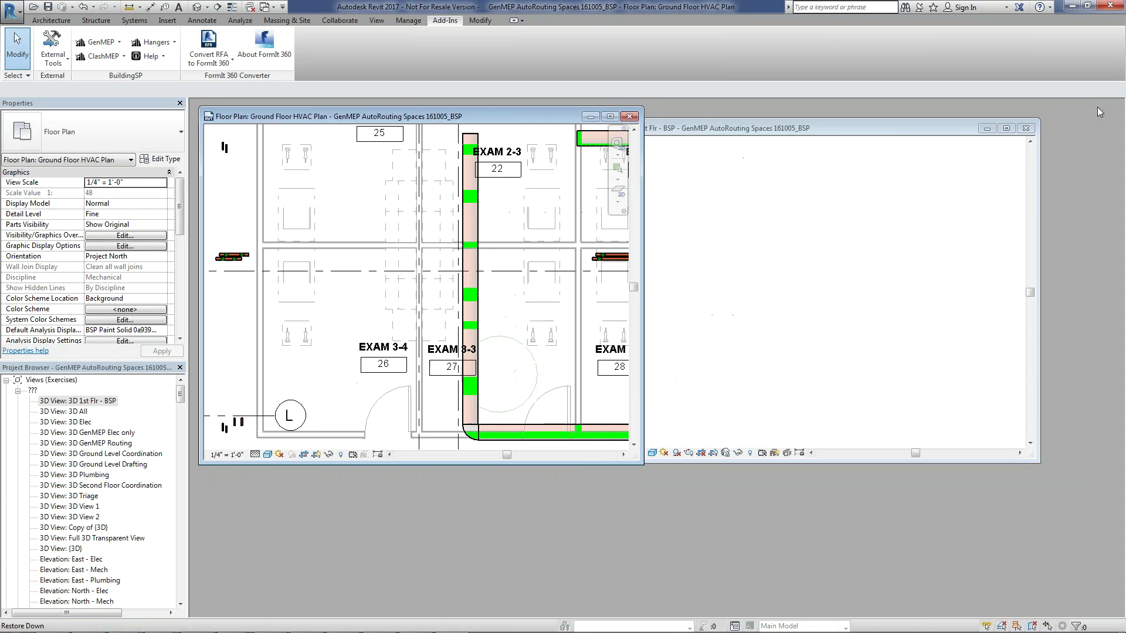
pyautogui.click(748, 291)
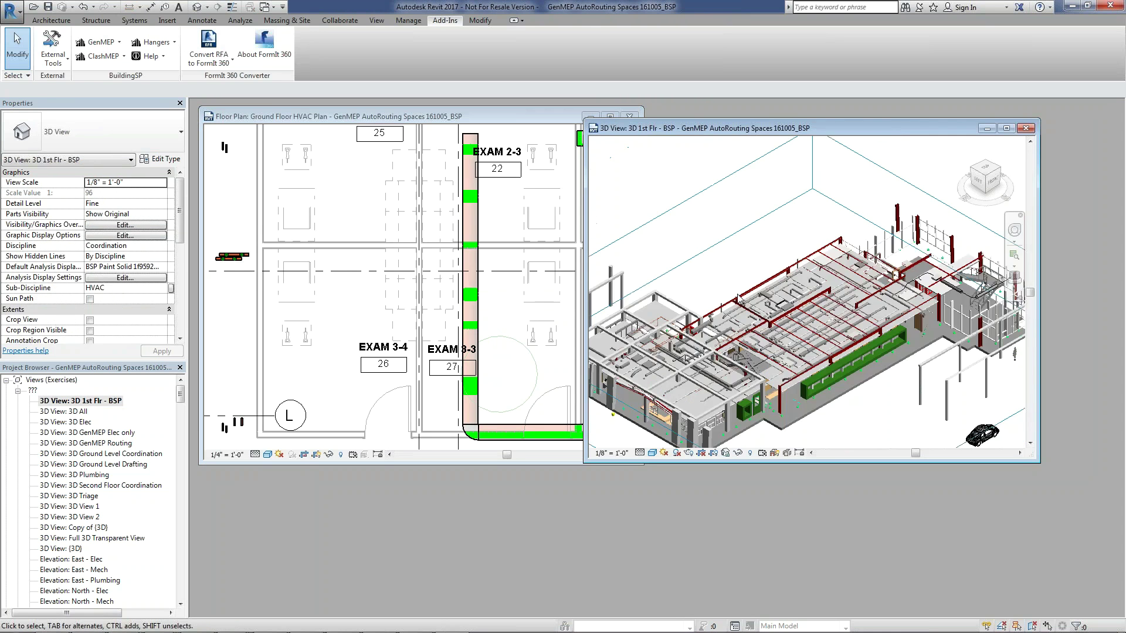
pyautogui.scroll(2, 739, 298)
pyautogui.scroll(3, 739, 298)
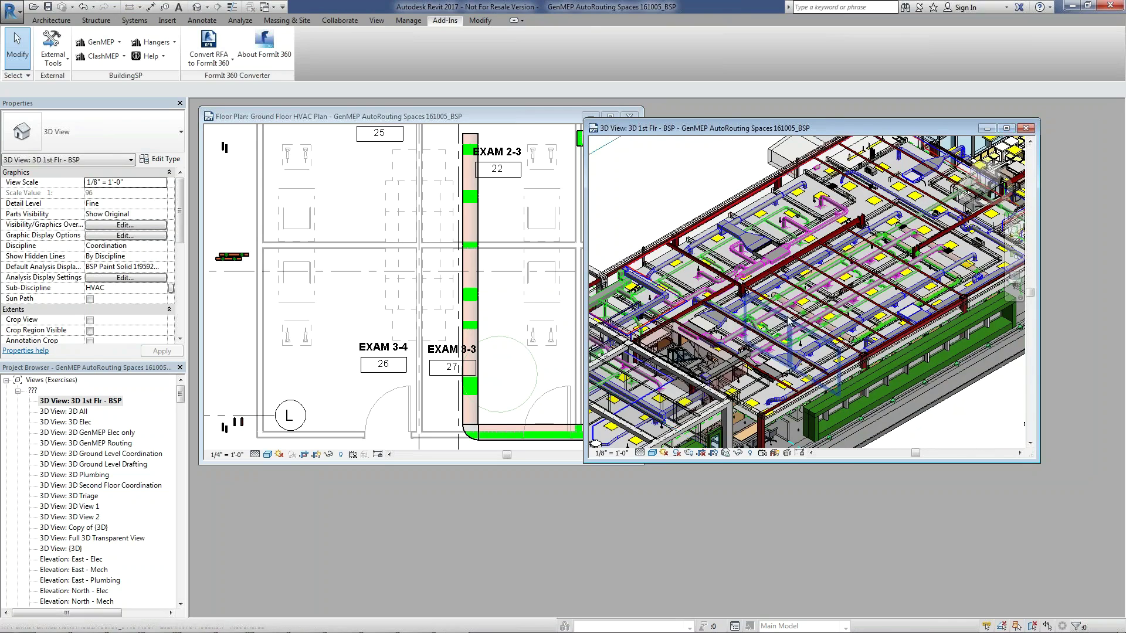
pyautogui.scroll(3, 885, 286)
pyautogui.scroll(-2, 885, 285)
pyautogui.scroll(-1, 886, 285)
pyautogui.scroll(3, 886, 282)
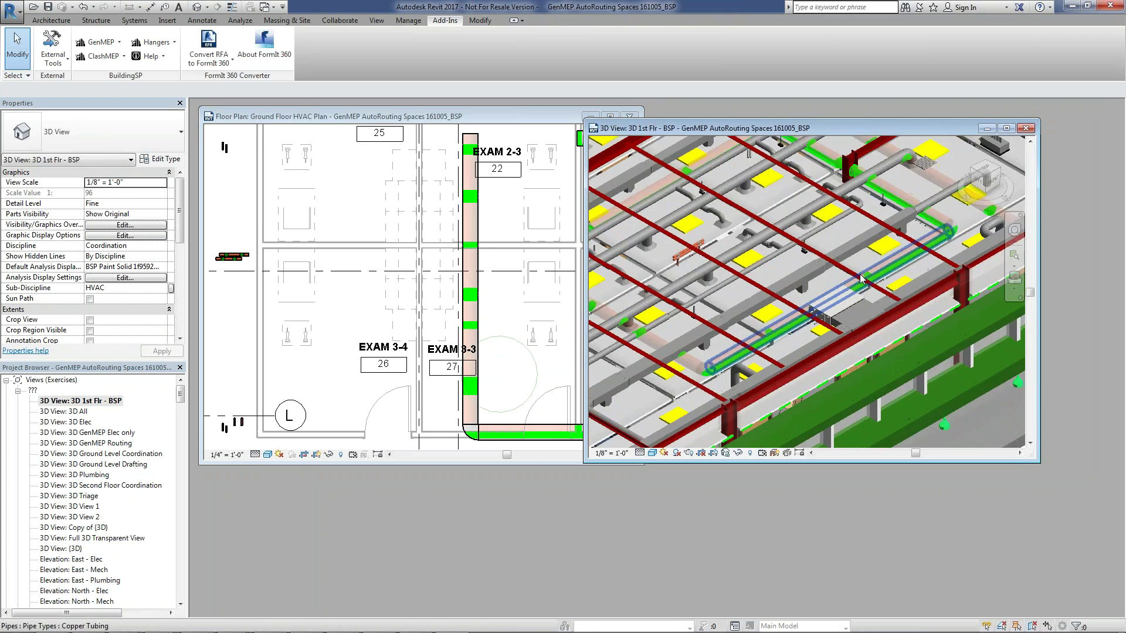
pyautogui.scroll(-2, 886, 283)
pyautogui.scroll(2, 753, 229)
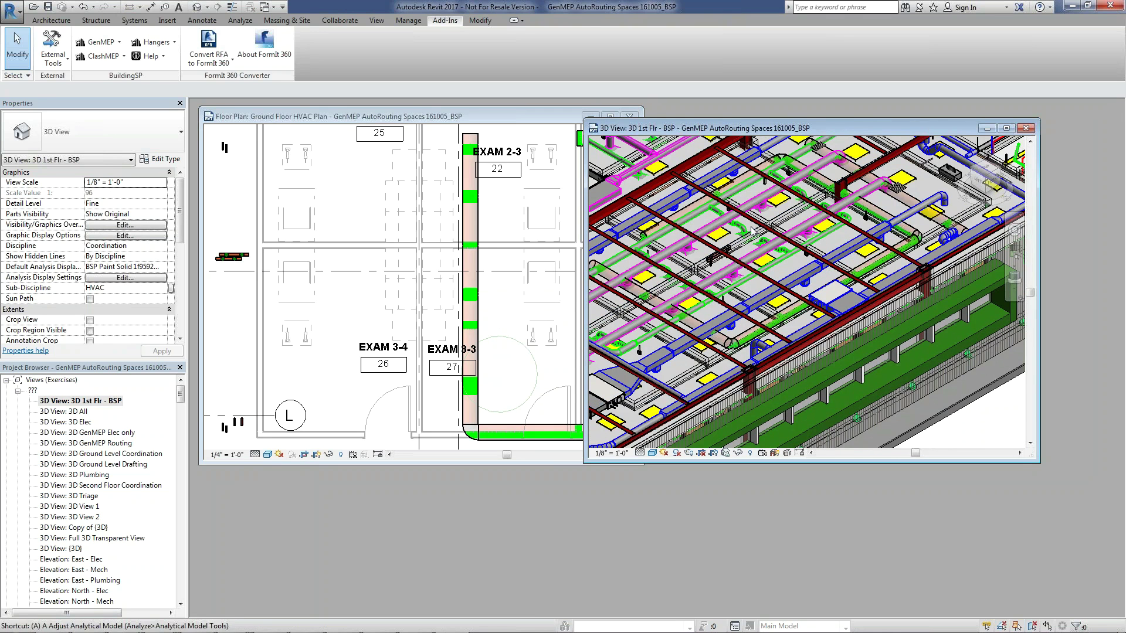
pyautogui.click(762, 279)
# Hide the 56750_M_Systems link through Visibility/Graphics (VG) Revit Links settings
pyautogui.press('v')
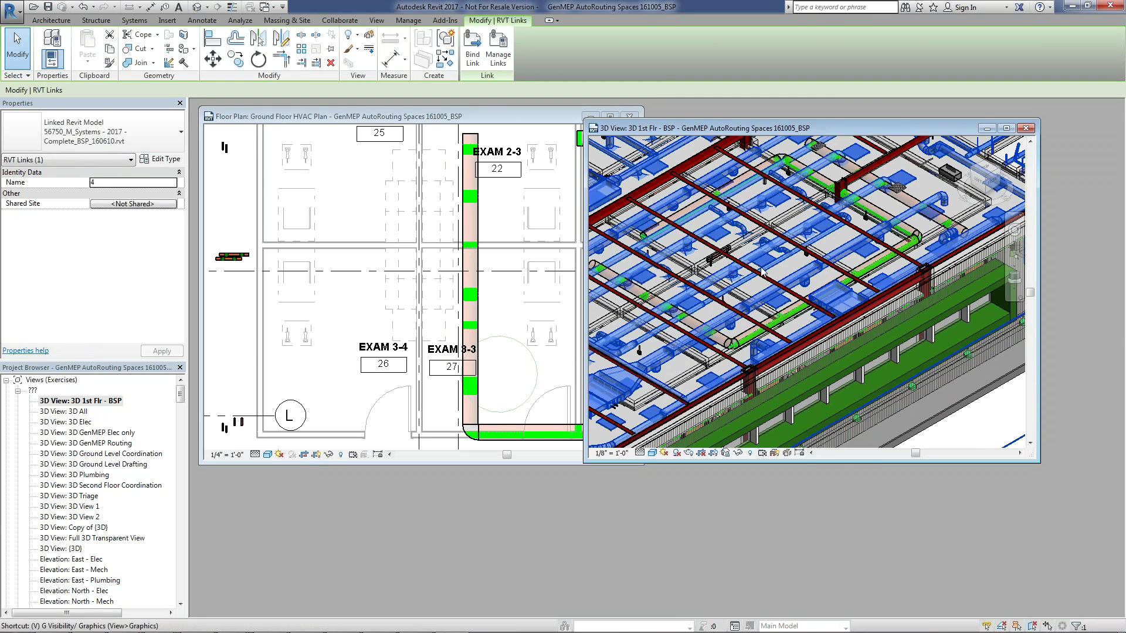
pyautogui.press('g')
pyautogui.click(705, 209)
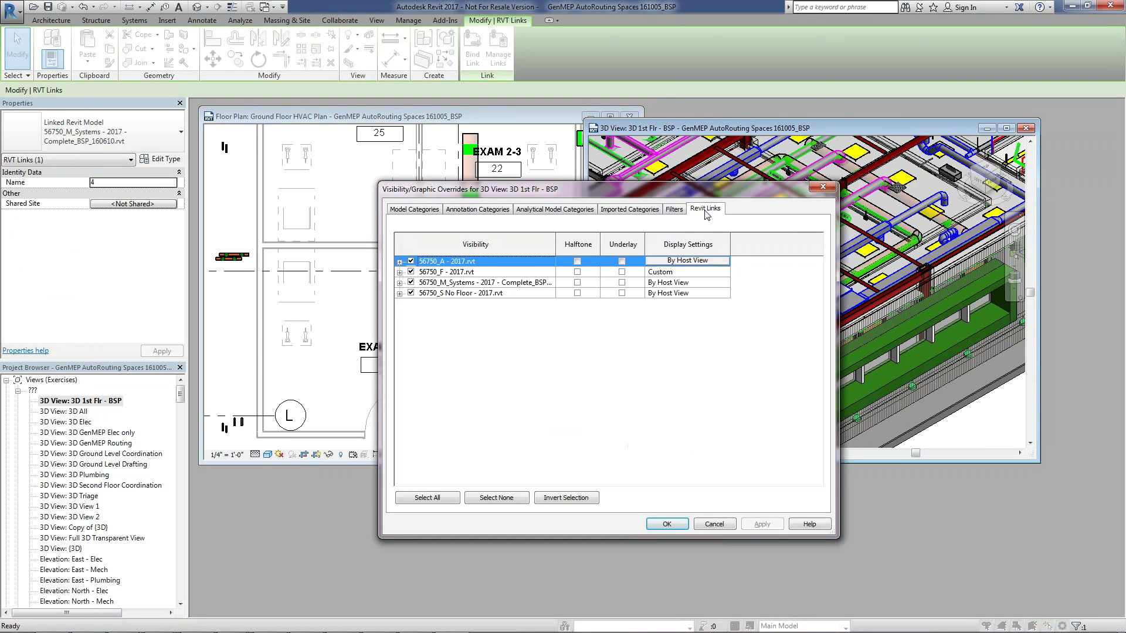
pyautogui.click(410, 283)
pyautogui.click(666, 524)
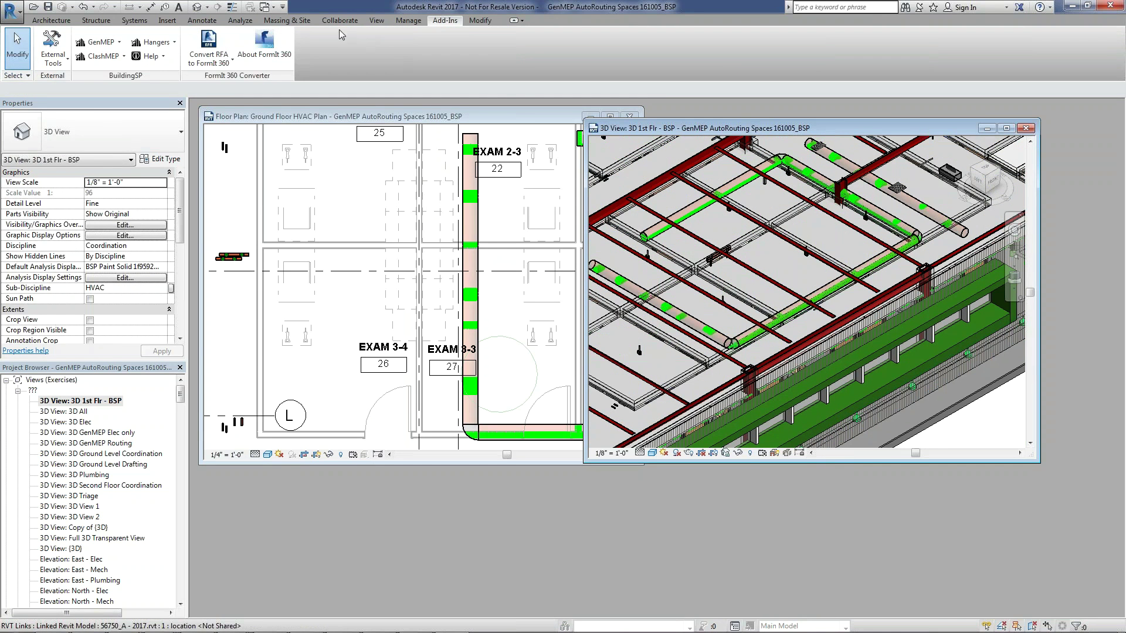
pyautogui.click(94, 61)
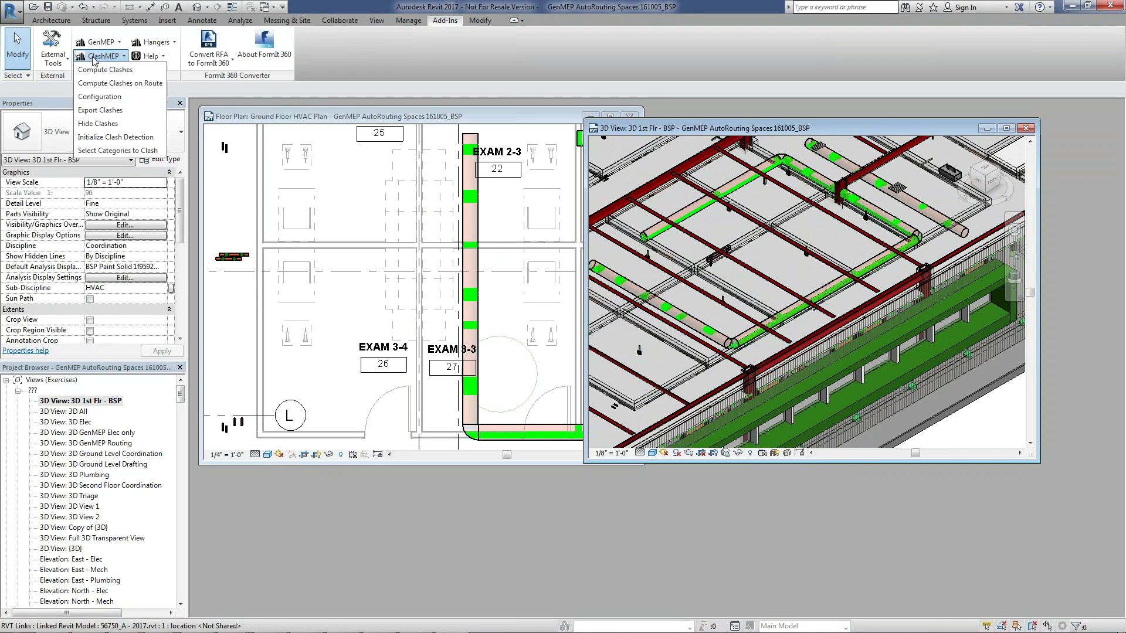
# Set the ClashMEP clash colour to red in Configuration
pyautogui.click(101, 93)
pyautogui.click(587, 288)
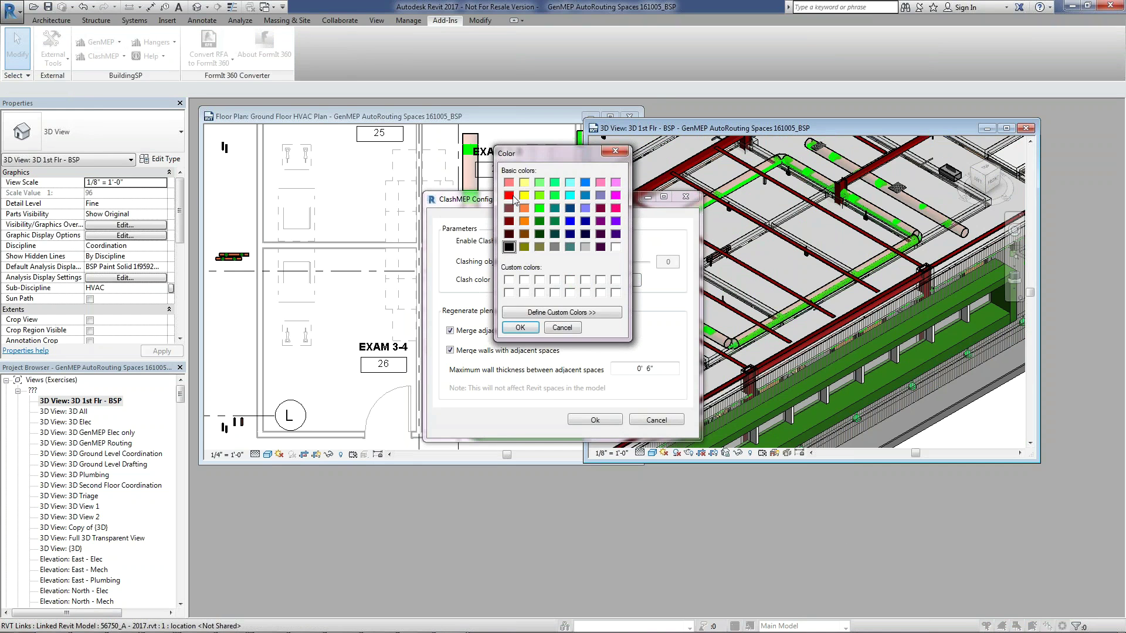
pyautogui.click(521, 329)
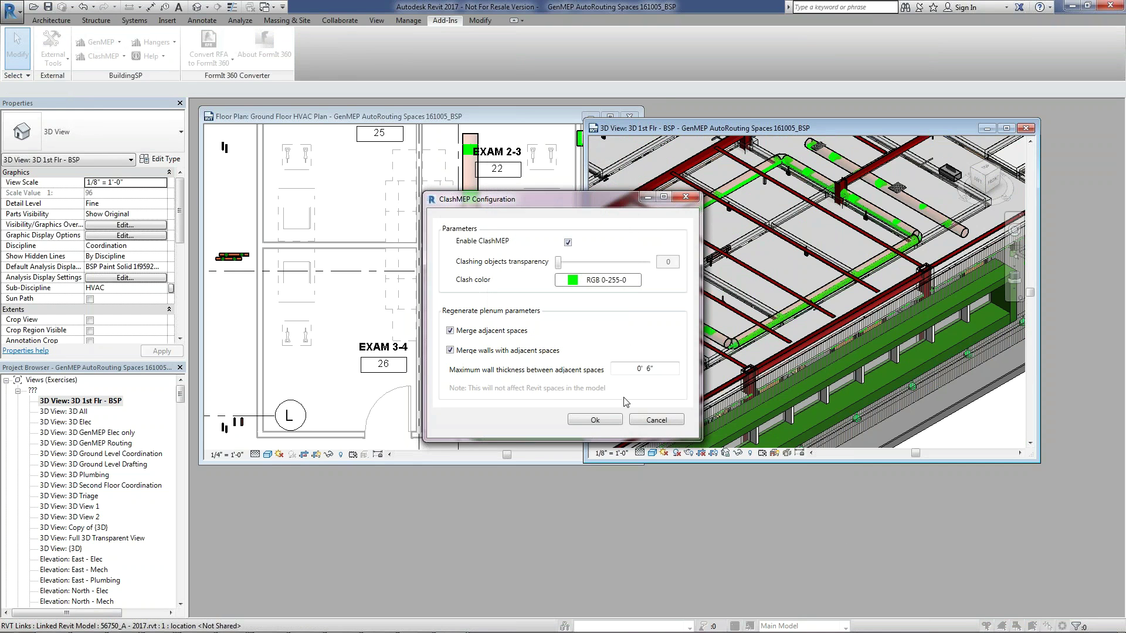
pyautogui.click(595, 420)
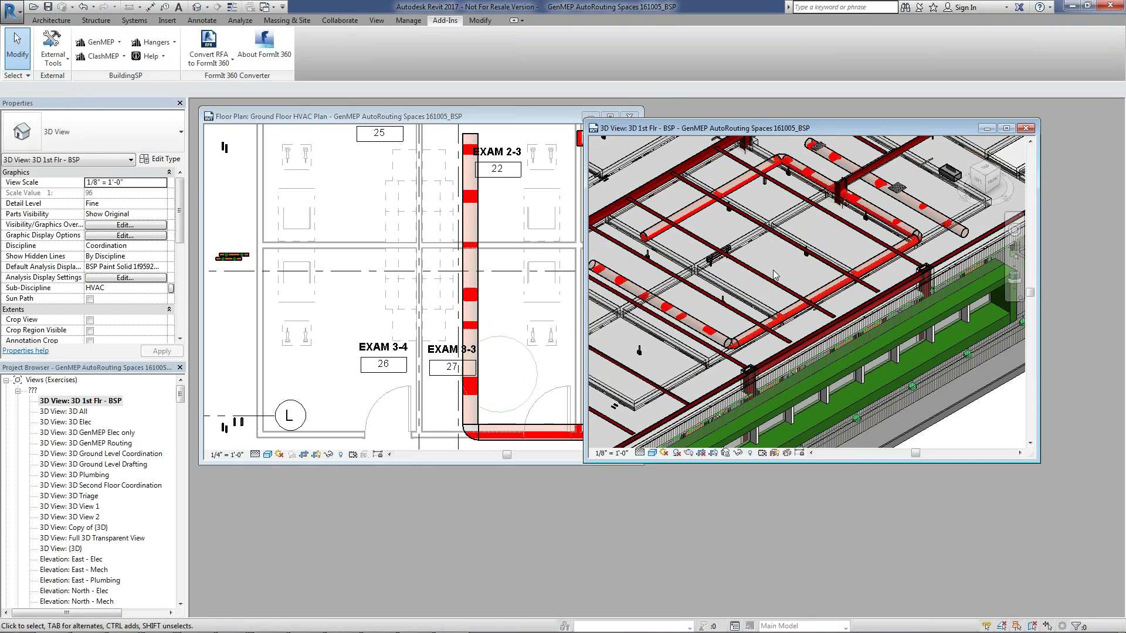
# Switch the 3D view to Hidden Line and back to Shaded, then bring the floor plan forward
pyautogui.click(652, 453)
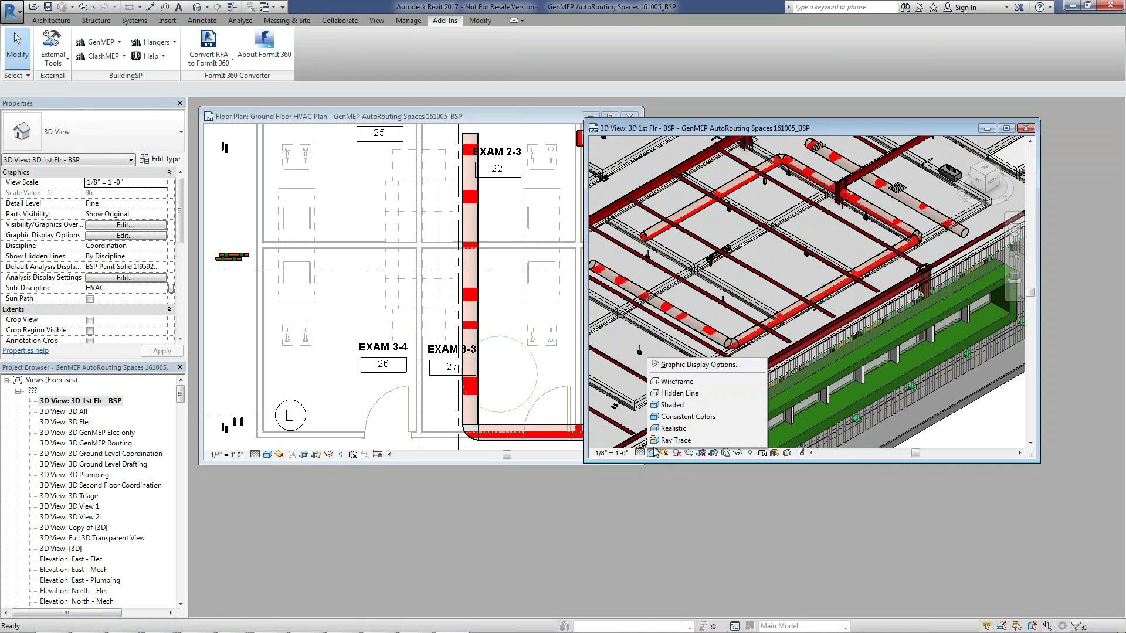
pyautogui.click(677, 393)
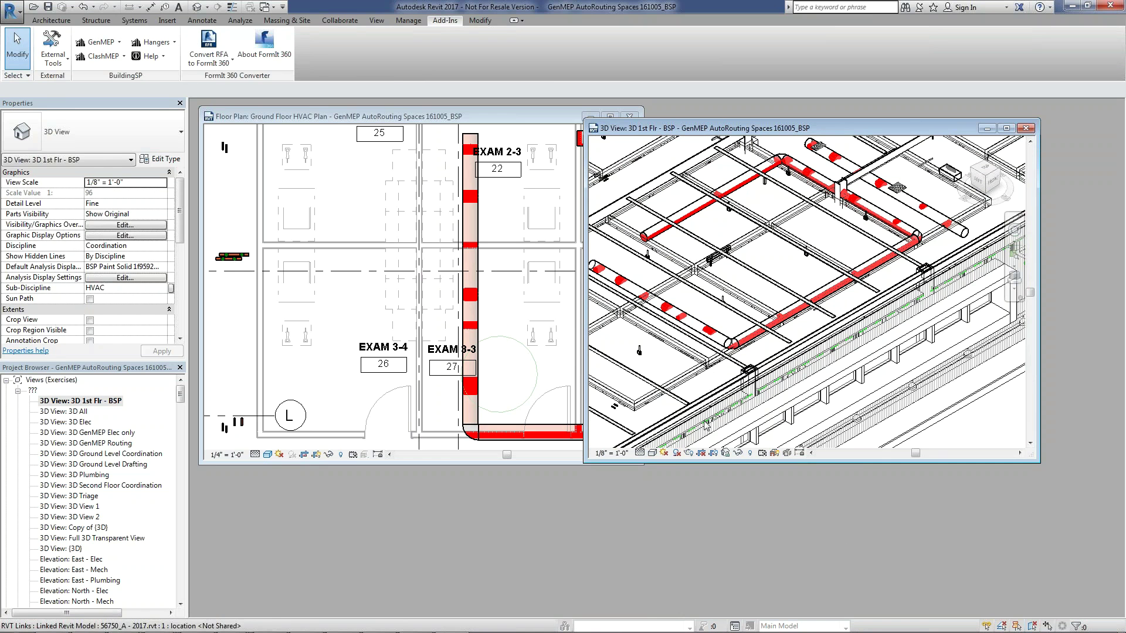
pyautogui.click(661, 455)
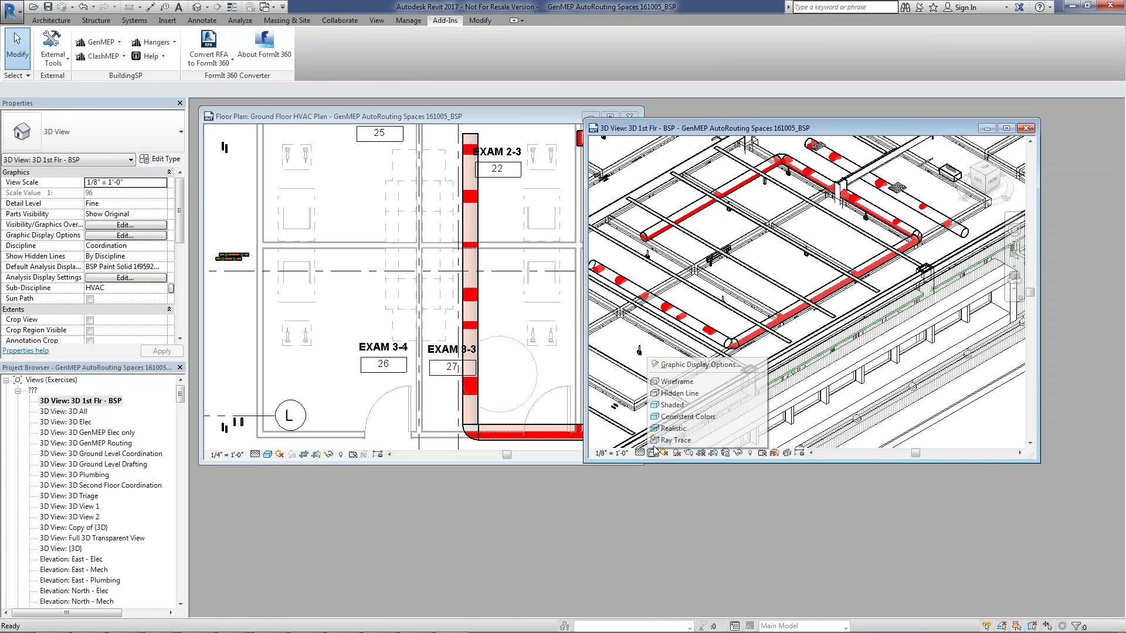
pyautogui.click(676, 408)
pyautogui.scroll(3, 748, 306)
pyautogui.scroll(2, 747, 306)
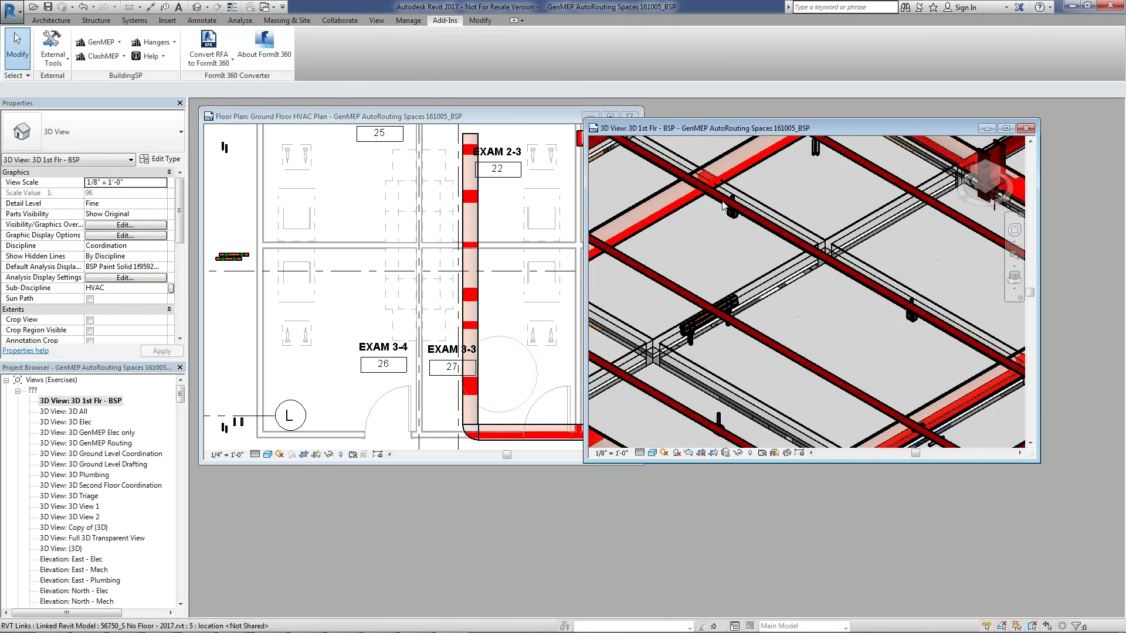
pyautogui.scroll(-3, 748, 306)
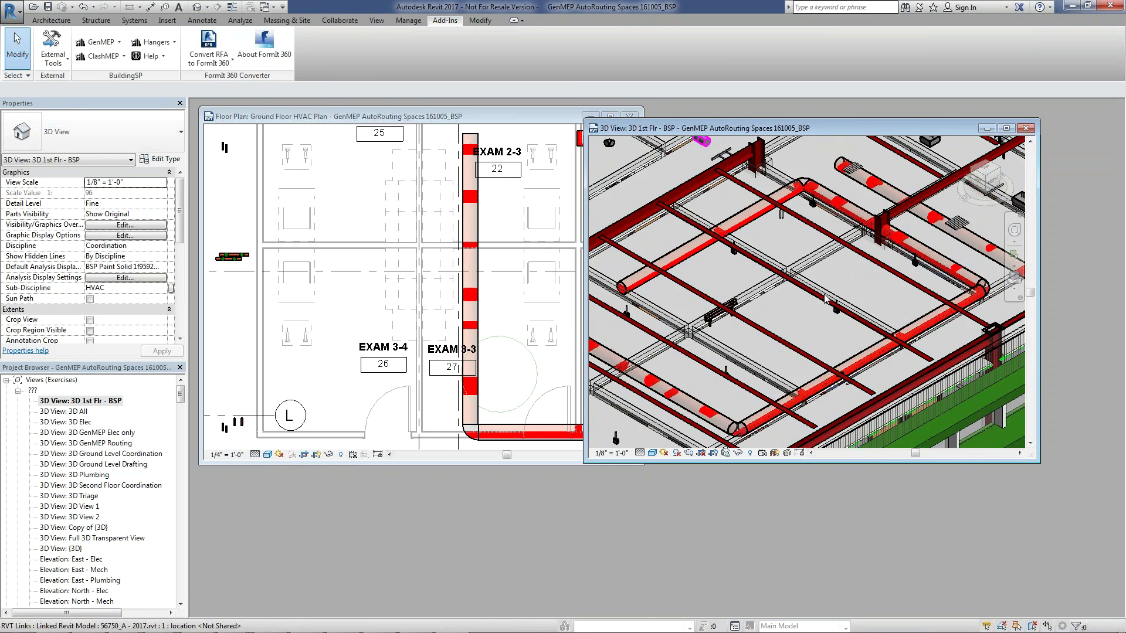
pyautogui.scroll(-2, 758, 332)
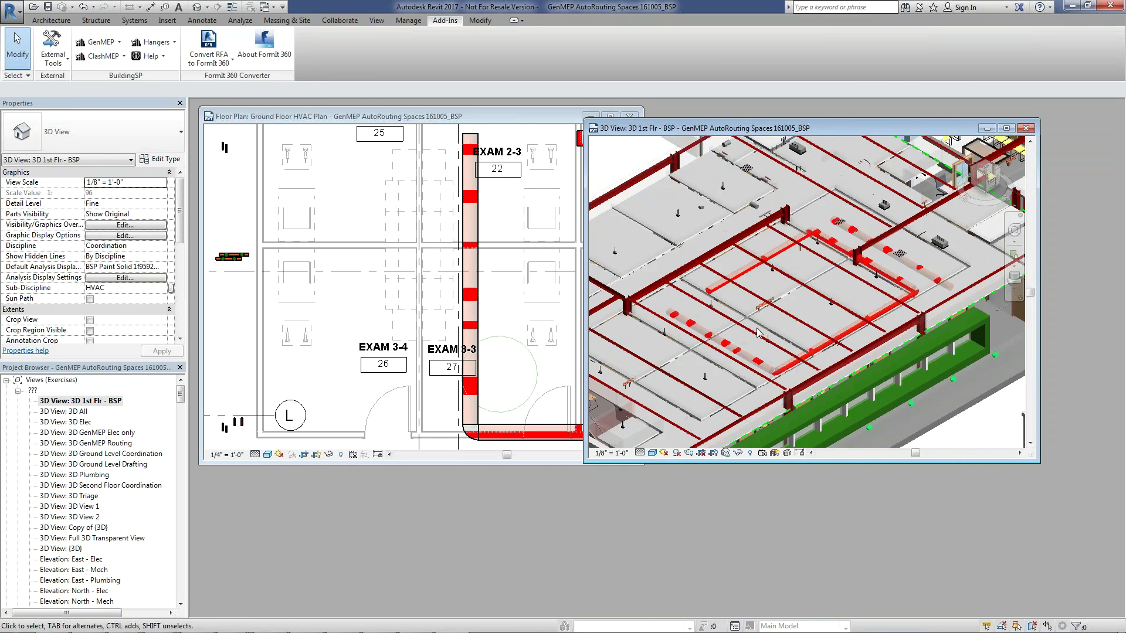
pyautogui.click(493, 123)
pyautogui.scroll(-3, 560, 283)
pyautogui.scroll(-3, 560, 283)
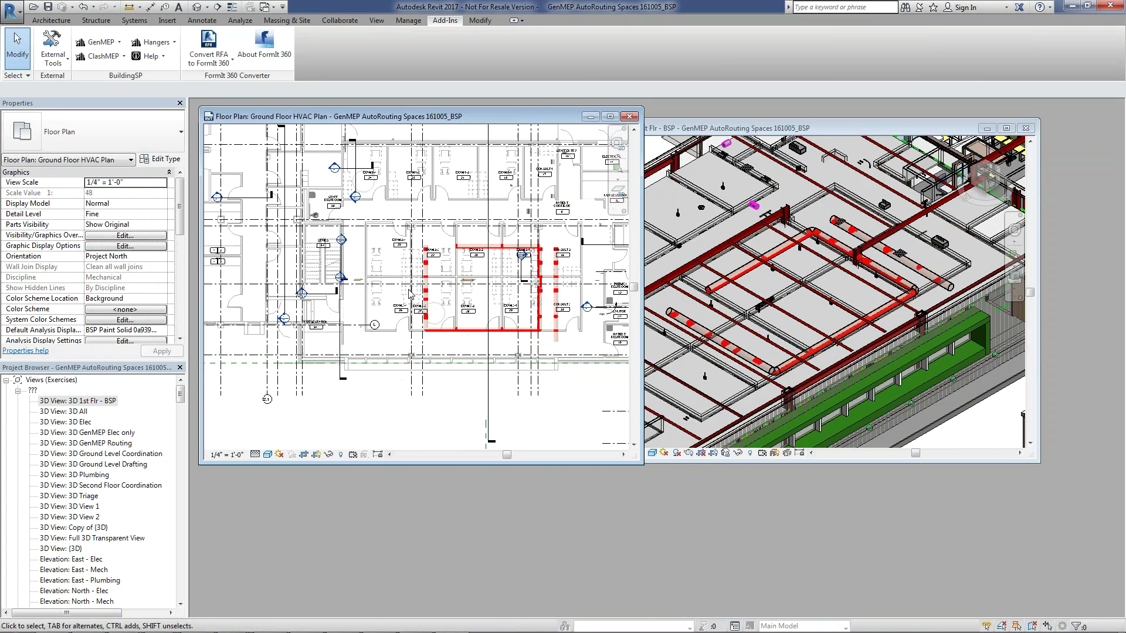
# Drag the copper pipe left, then right beside the EXAM rooms while watching 3D clash markers
pyautogui.click(557, 285)
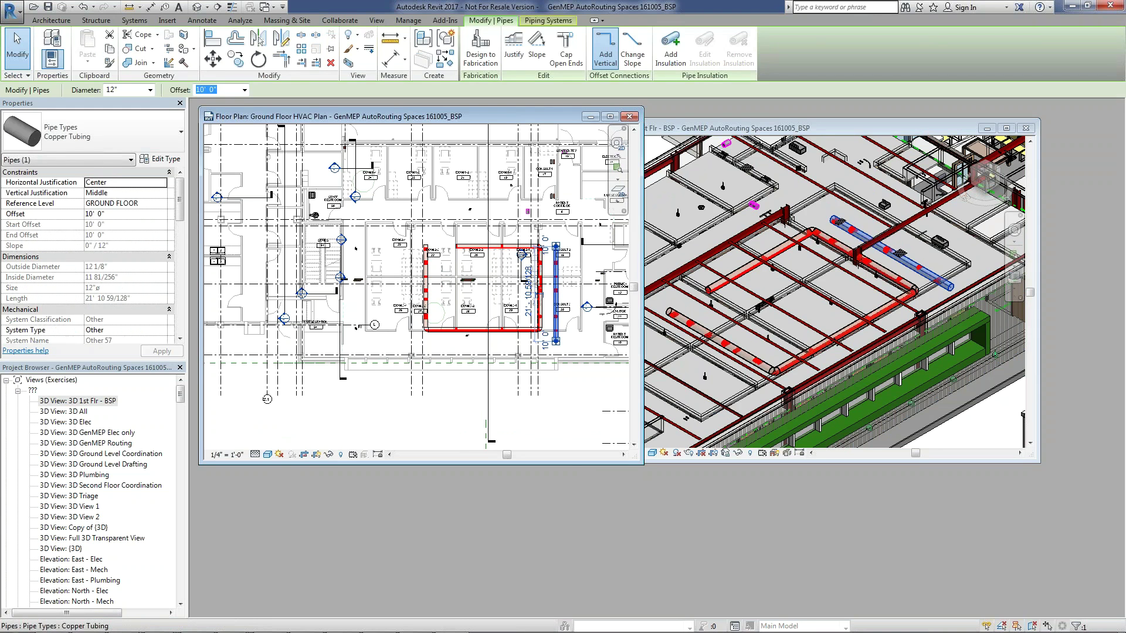
pyautogui.moveTo(557, 285)
pyautogui.mouseDown()
pyautogui.moveTo(382, 269)
pyautogui.moveTo(384, 280)
pyautogui.mouseUp()
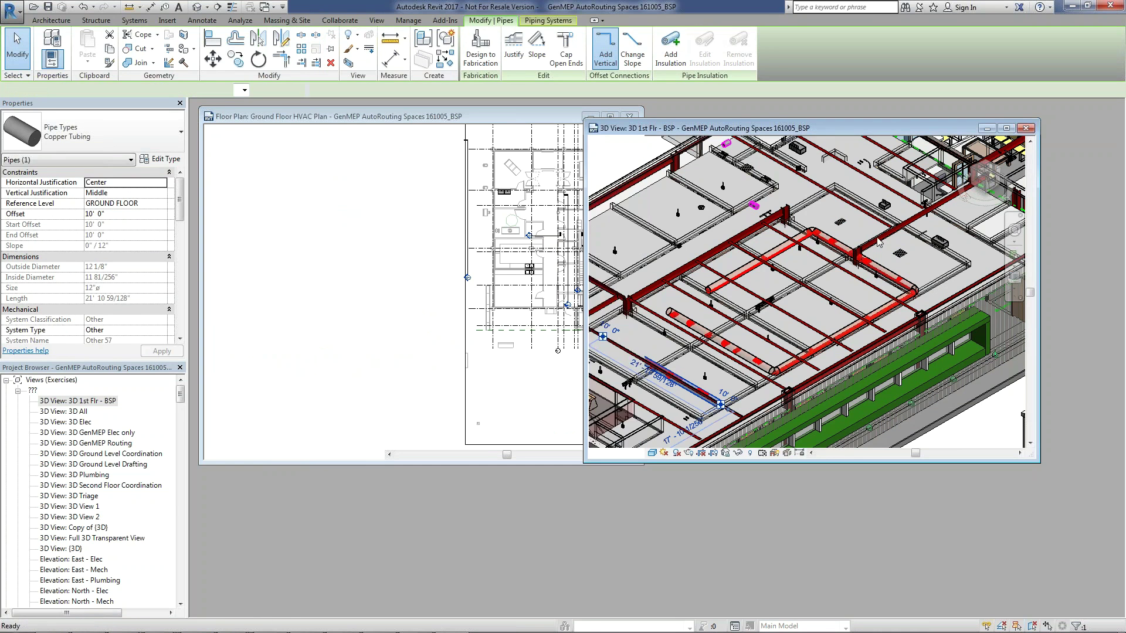
pyautogui.keyDown('shift'); pyautogui.moveTo(705, 359); pyautogui.dragTo(661, 374, button='middle'); pyautogui.keyUp('shift')
pyautogui.scroll(3, 666, 368)
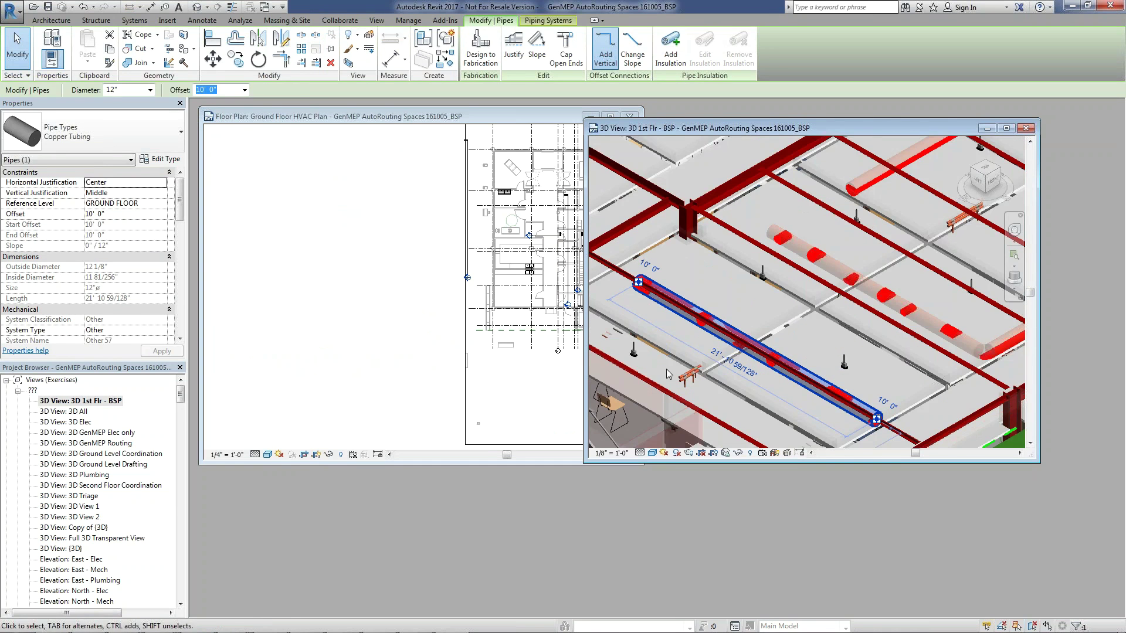
pyautogui.scroll(2, 666, 368)
pyautogui.click(434, 122)
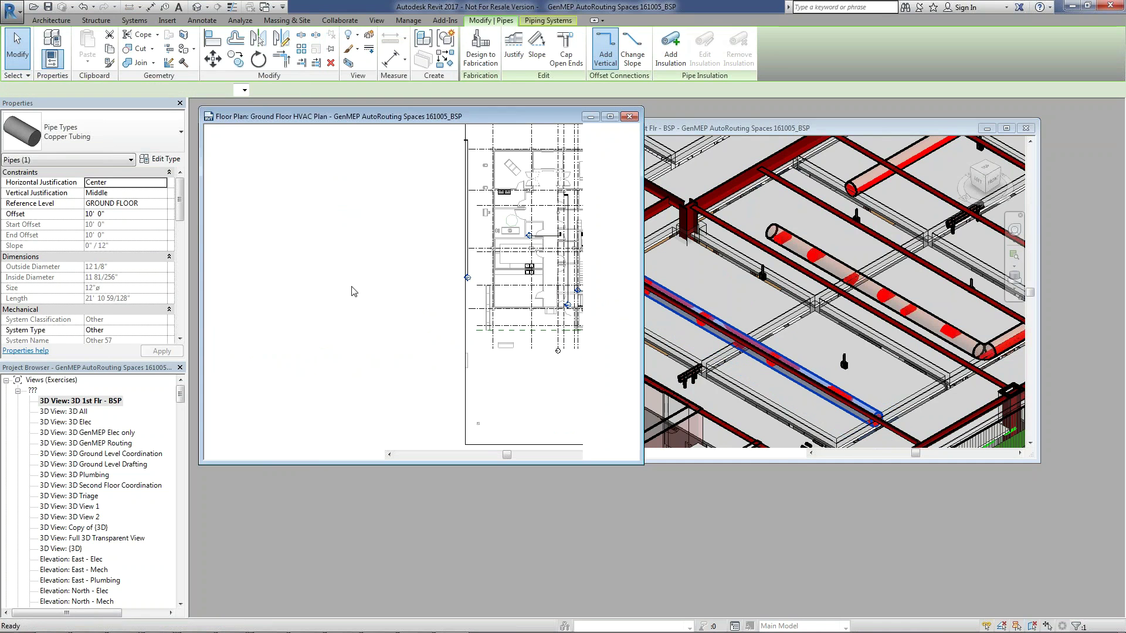
pyautogui.scroll(2, 538, 296)
pyautogui.scroll(2, 538, 295)
pyautogui.scroll(2, 551, 273)
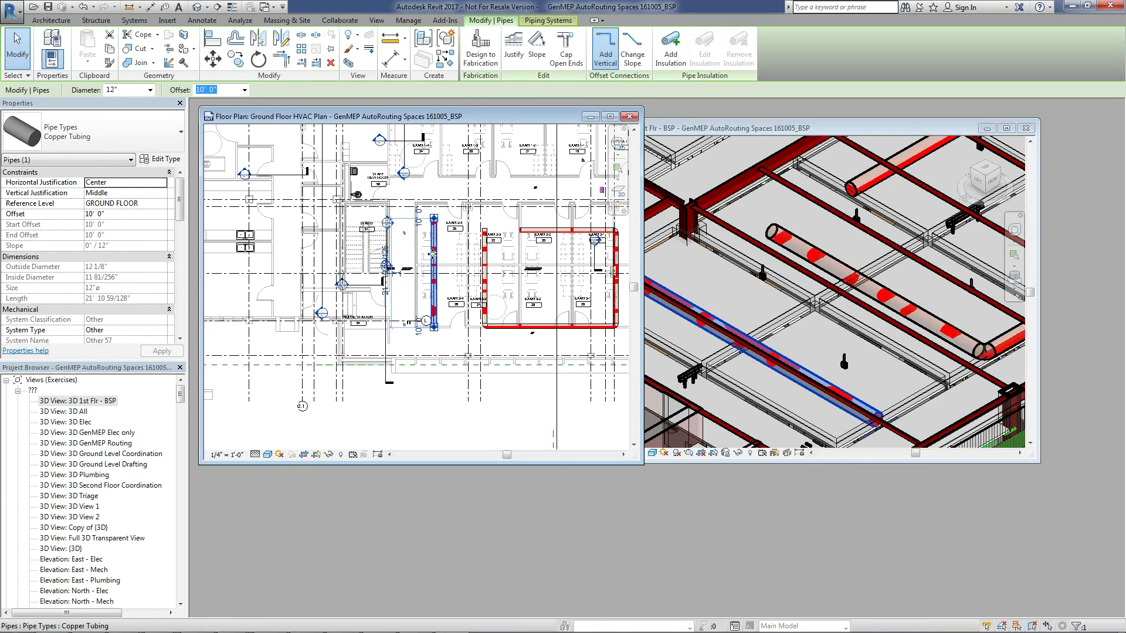
pyautogui.moveTo(432, 255); pyautogui.dragTo(405, 263)
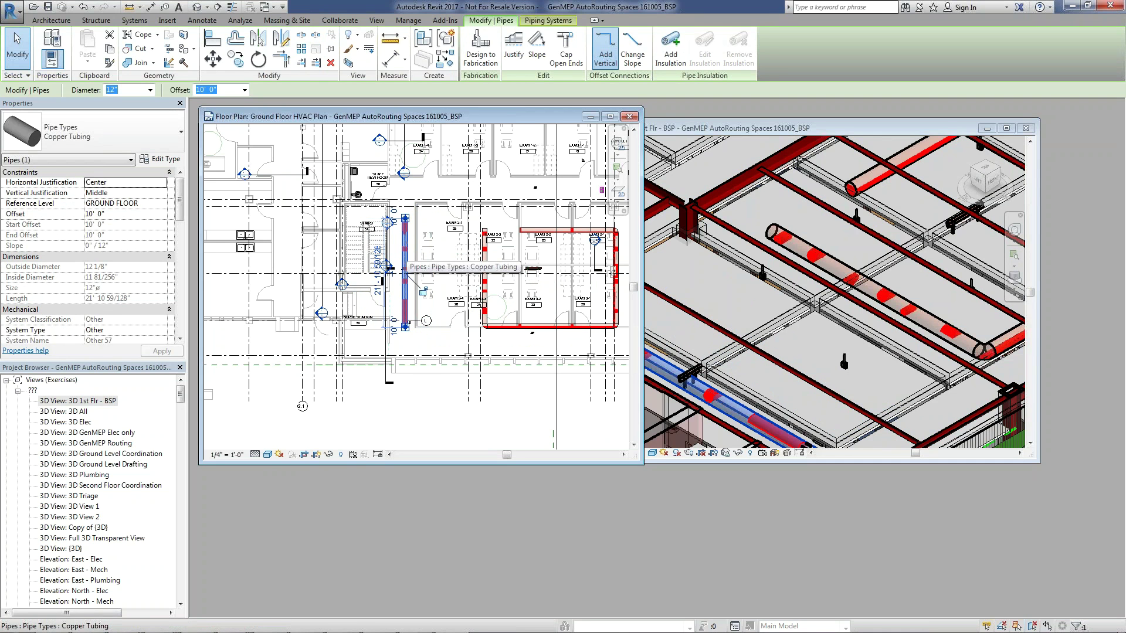
pyautogui.moveTo(406, 263); pyautogui.dragTo(452, 265)
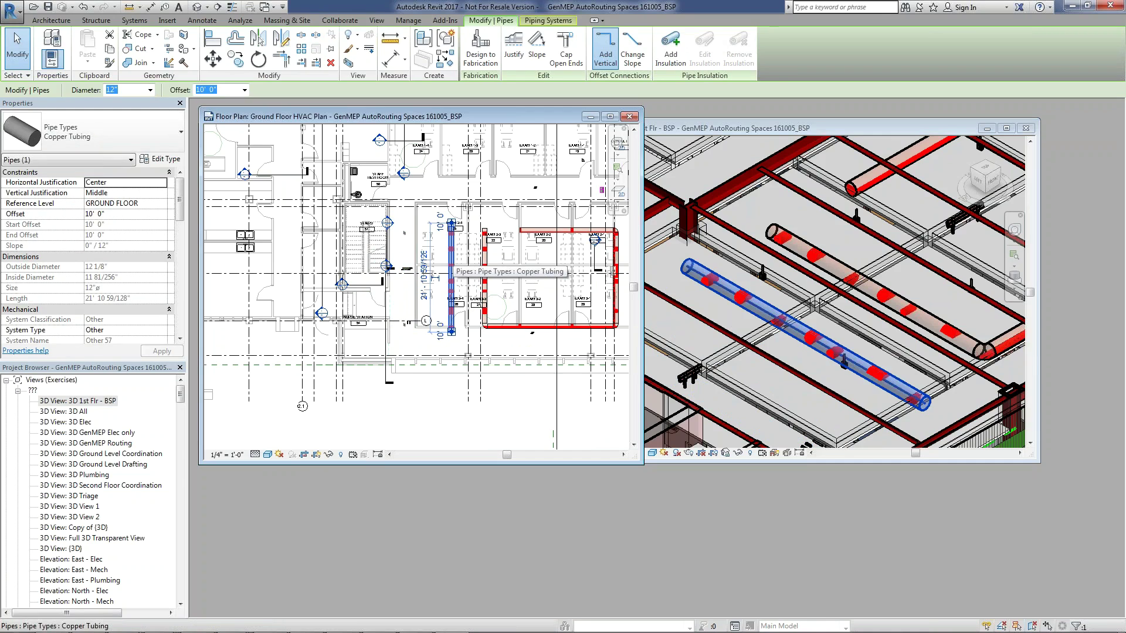